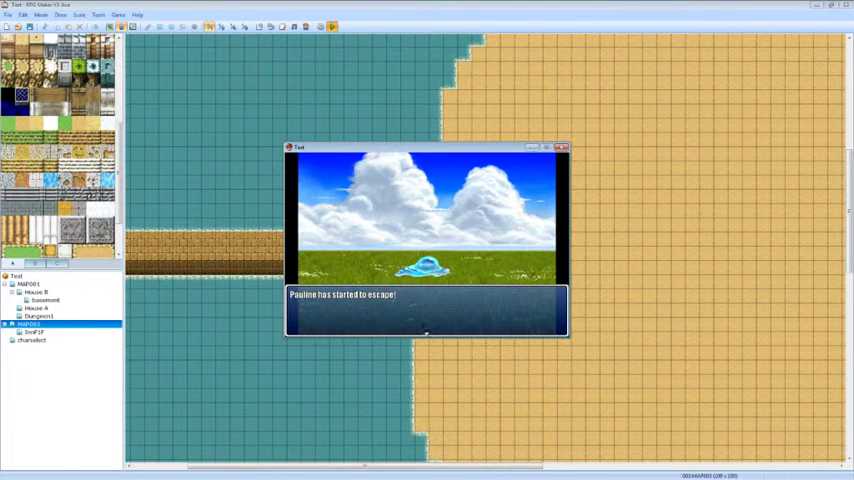
# Escape the battle, then walk Pauline around town, checking her stats in the game menu.
pyautogui.press('Return')
pyautogui.press('Escape')
pyautogui.press('Escape')
pyautogui.press('Escape')
pyautogui.press('Escape')
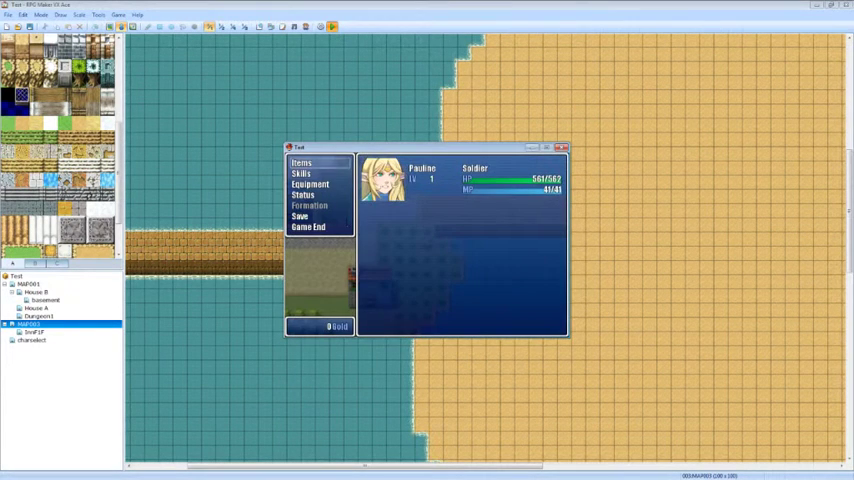
pyautogui.press('Escape')
pyautogui.press('Escape')
pyautogui.press('Escape')
pyautogui.press('Left')
pyautogui.press('Left')
pyautogui.press('Left')
pyautogui.press('Up')
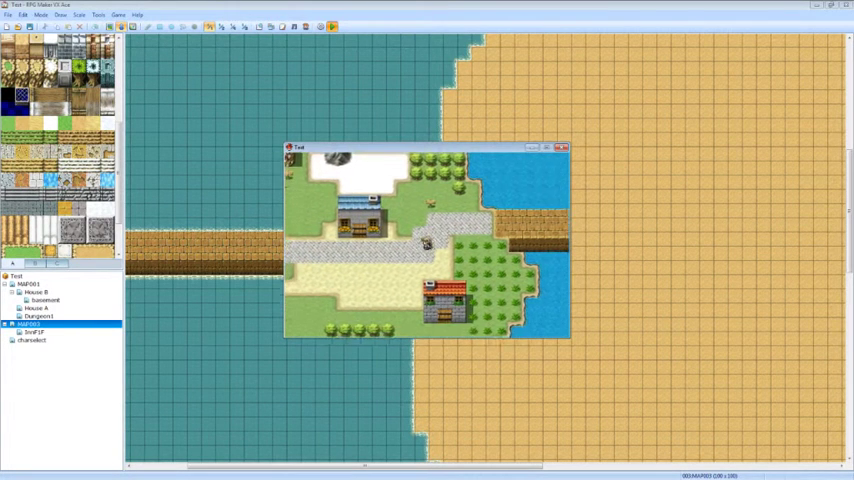
pyautogui.press('Up')
pyautogui.press('Escape')
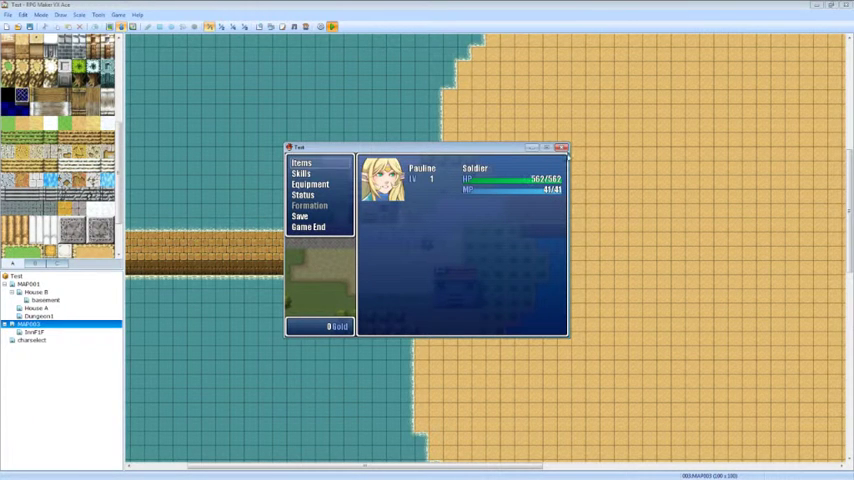
# Close the playtest, then open the Script Editor and confirm it with OK.
pyautogui.click(564, 148)
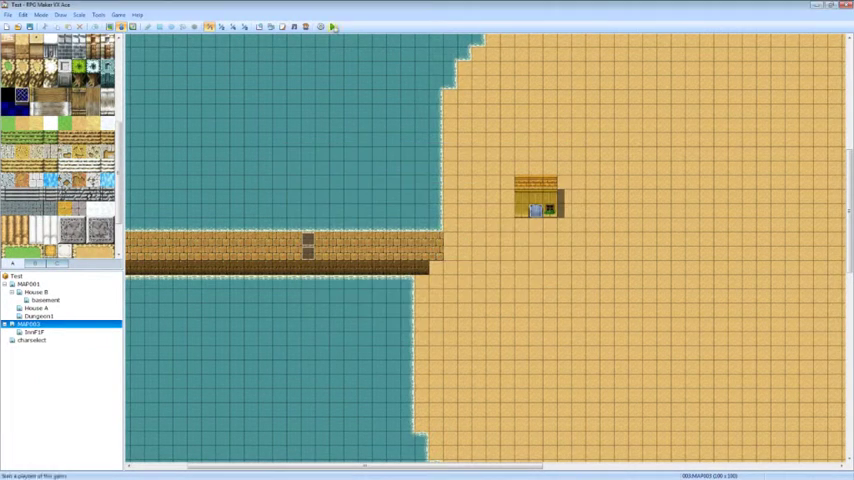
pyautogui.click(282, 26)
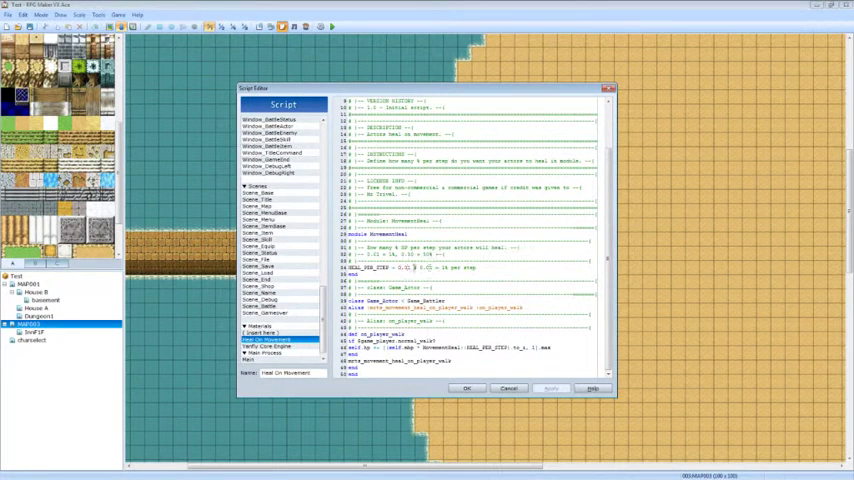
pyautogui.write('5')
pyautogui.write('1')
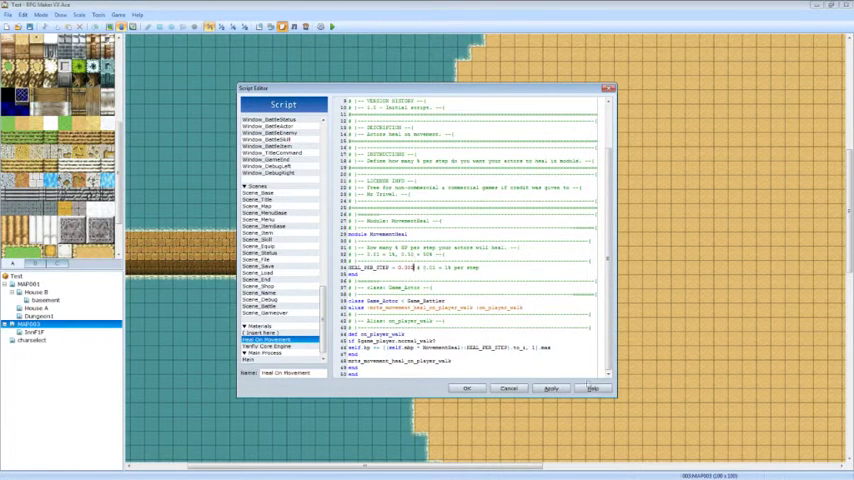
pyautogui.click(466, 388)
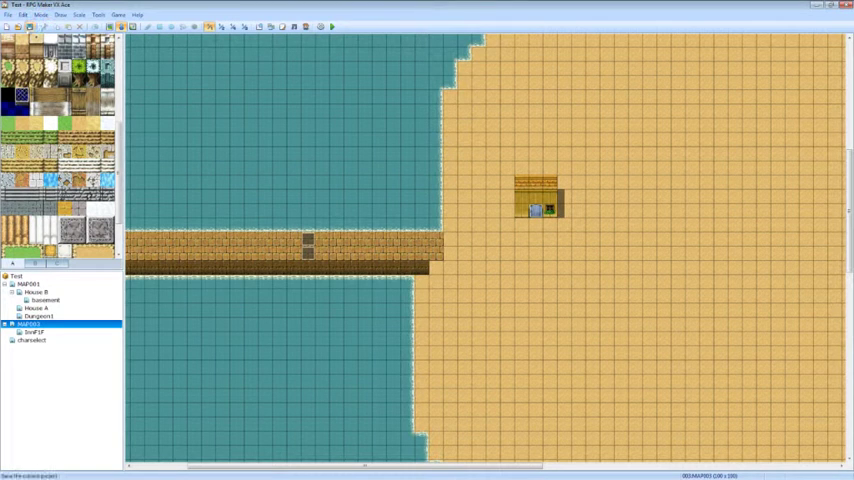
# Reopen the Script Editor and start editing the HEAL_PER_STEP value in Heal On Movement.
pyautogui.click(28, 27)
pyautogui.click(283, 26)
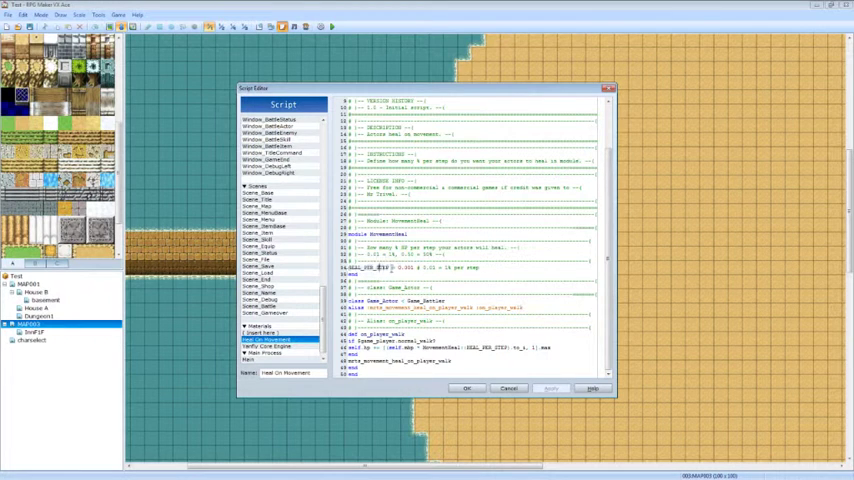
pyautogui.doubleClick(370, 268)
pyautogui.click(409, 267)
# Close the Script Editor and start a playtest continuing from the File 2 save.
pyautogui.press('Escape')
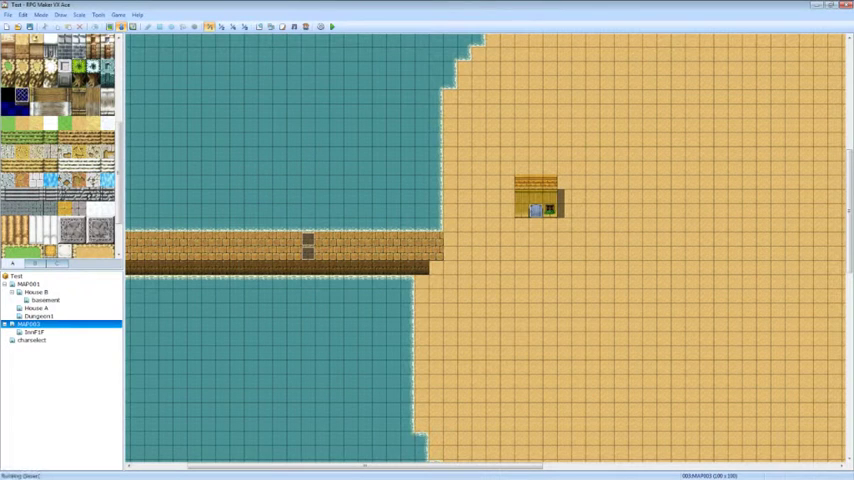
pyautogui.press('F12')
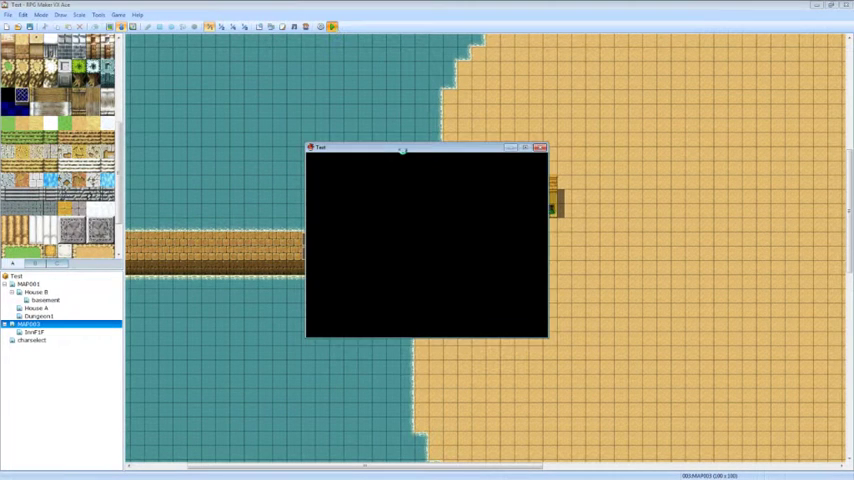
pyautogui.press('Down')
pyautogui.press('Return')
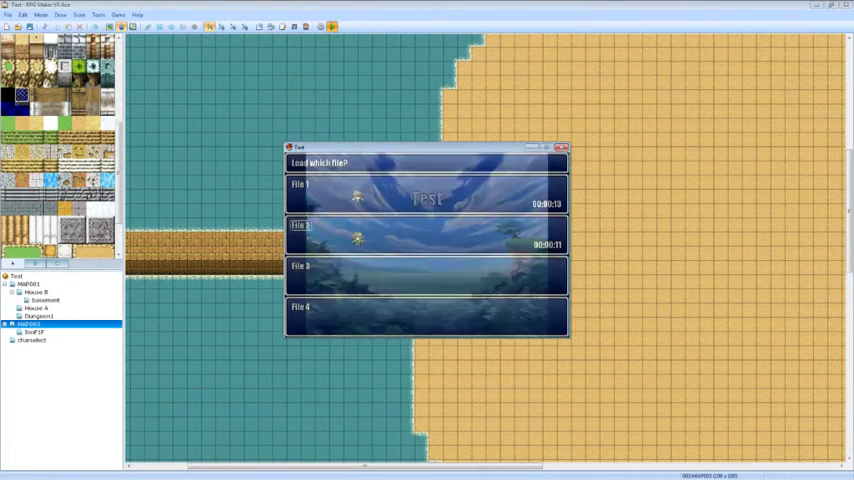
pyautogui.press('Return')
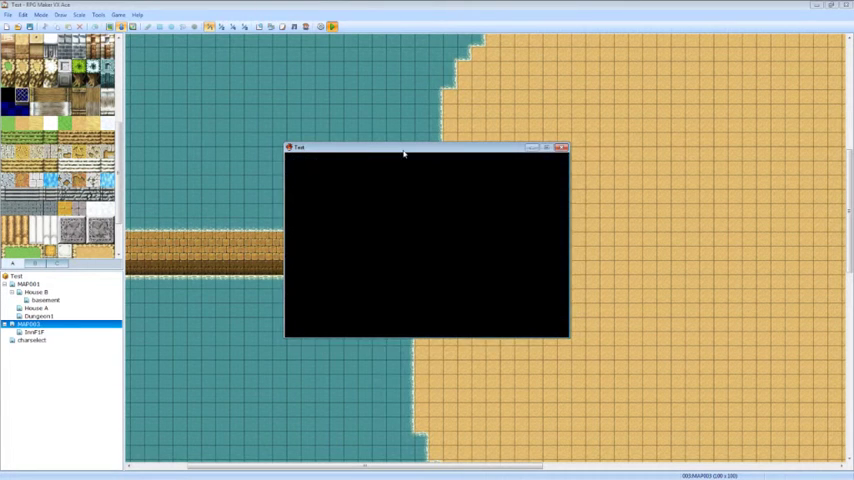
# Walk up and right along the road into a slime battle, choosing Fight and Guard.
pyautogui.press('Up')
pyautogui.press('Up')
pyautogui.press('Up')
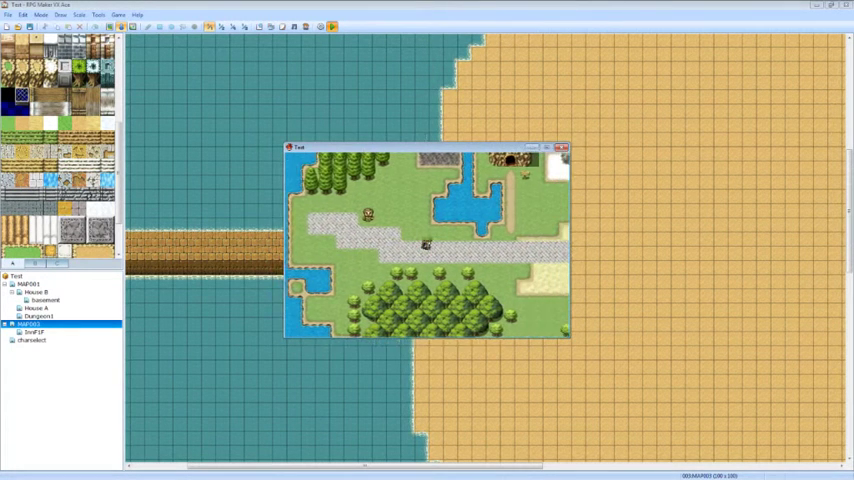
pyautogui.press('Right')
pyautogui.press('Right')
pyautogui.press('Right')
pyautogui.press('Escape')
pyautogui.press('Escape')
pyautogui.press('Right')
pyautogui.press('Right')
pyautogui.press('Right')
pyautogui.press('Right')
pyautogui.press('Right')
pyautogui.press('Right')
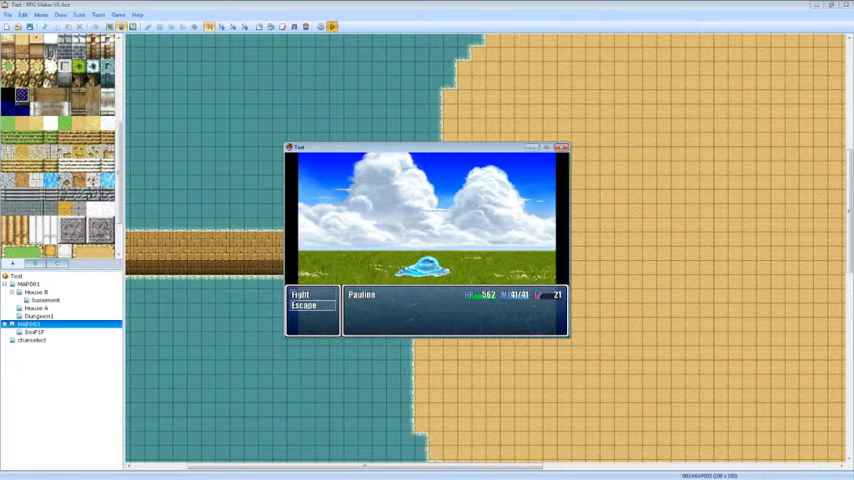
pyautogui.press('Return')
pyautogui.press('Down')
pyautogui.press('Down')
pyautogui.press('Return')
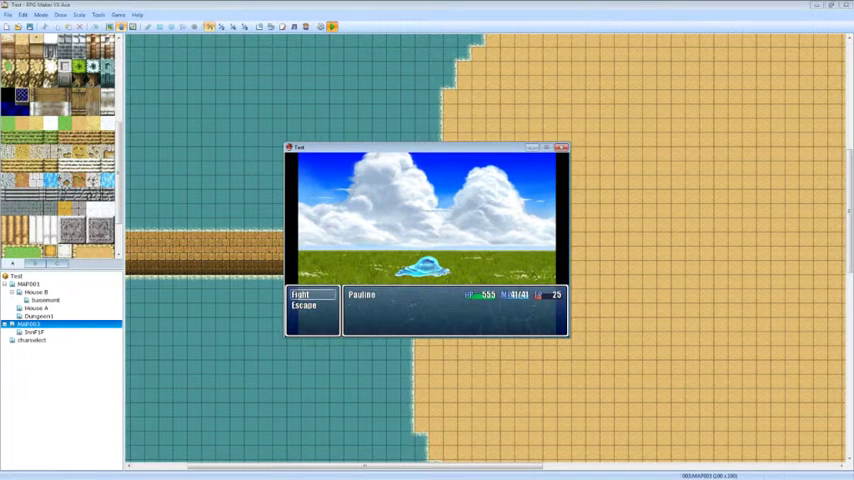
# Guard against the slime for two more rounds and finish the battle.
pyautogui.press('Return')
pyautogui.press('Down')
pyautogui.press('Down')
pyautogui.press('Return')
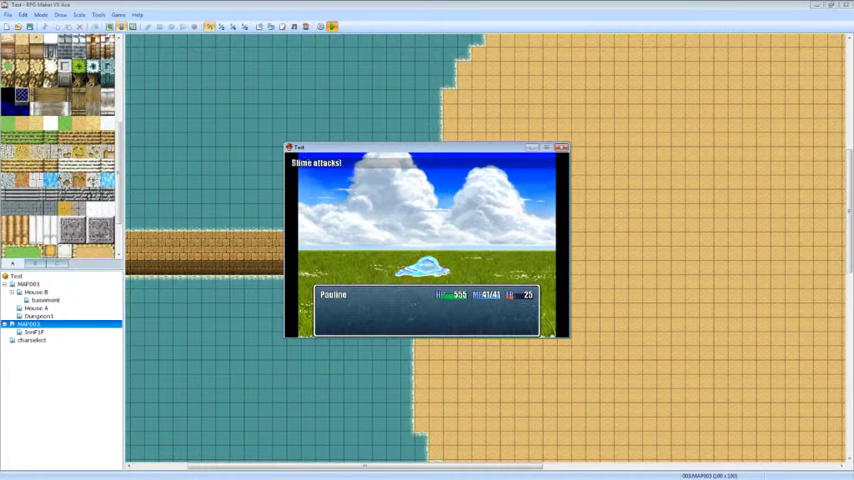
pyautogui.press('Return')
pyautogui.press('Down')
pyautogui.press('Down')
pyautogui.press('Return')
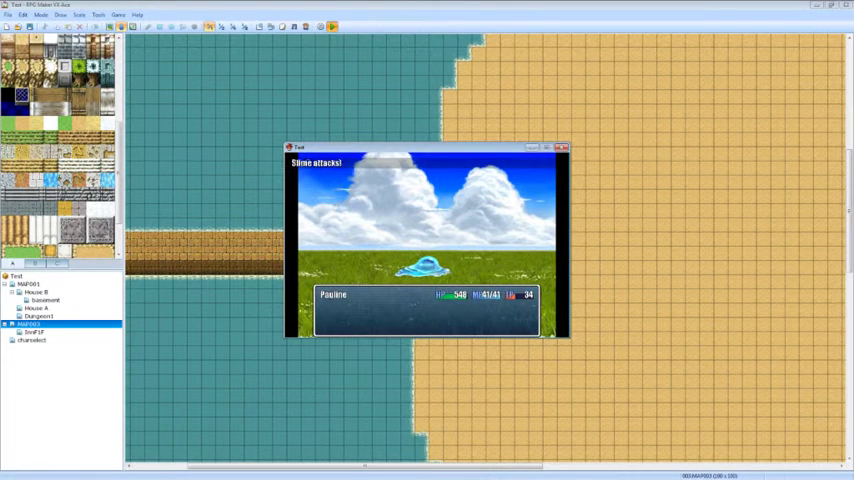
pyautogui.press('Return')
pyautogui.press('Return')
pyautogui.press('Return')
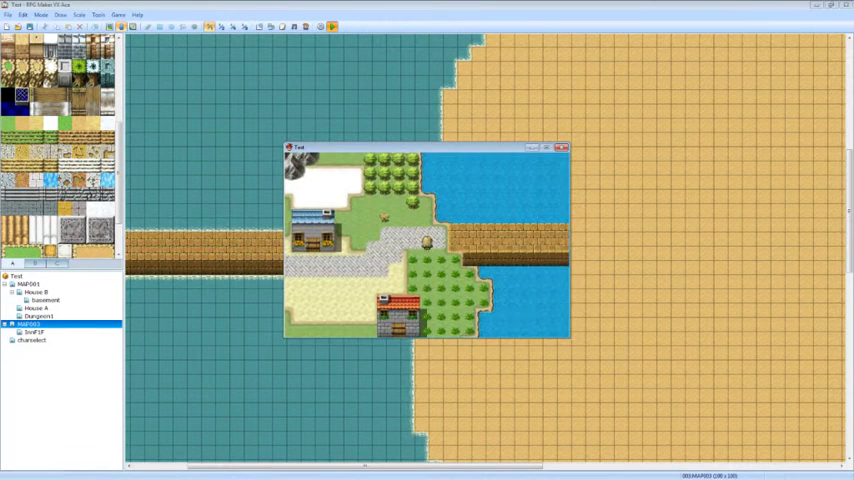
# Walk up and left, opening the game menu to check Pauline's HP.
pyautogui.press('Escape')
pyautogui.press('Escape')
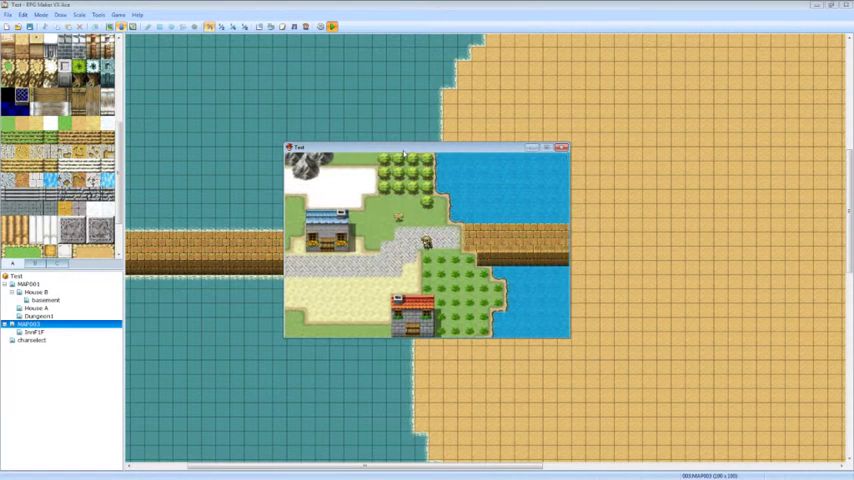
pyautogui.press('Escape')
pyautogui.press('Escape')
pyautogui.press('Escape')
pyautogui.press('Escape')
pyautogui.press('Escape')
pyautogui.press('Escape')
pyautogui.press('Left')
pyautogui.press('Up')
pyautogui.press('Left')
pyautogui.press('Escape')
# Keep walking and compare HP in the menu, then close the playtest window.
pyautogui.press('Escape')
pyautogui.press('Up')
pyautogui.press('Left')
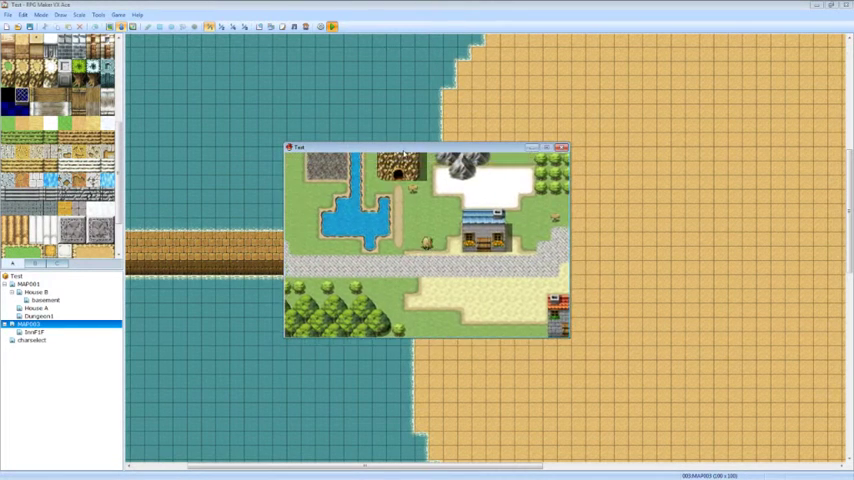
pyautogui.press('Escape')
pyautogui.press('Escape')
pyautogui.press('Up')
pyautogui.press('Left')
pyautogui.press('Escape')
pyautogui.press('Escape')
pyautogui.press('Right')
pyautogui.hotkey('alt', 'F4')
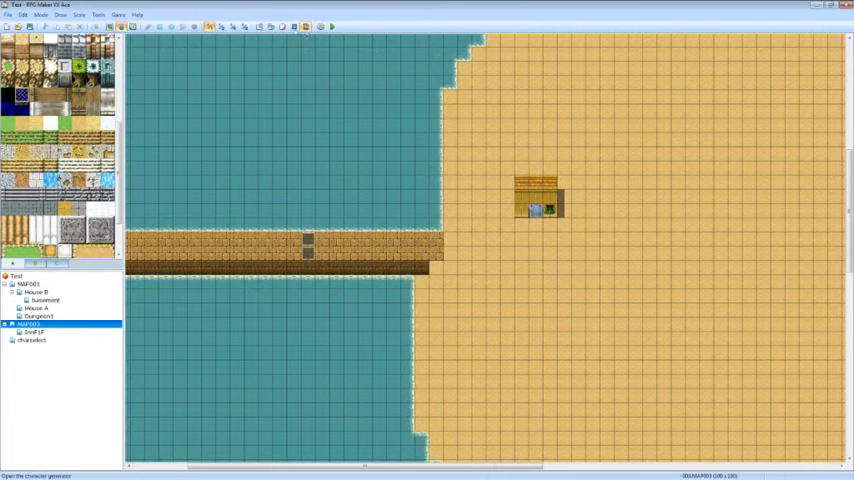
# Open and close the Resource Manager and the Script Editor, then start a new playtest.
pyautogui.click(271, 26)
pyautogui.press('Escape')
pyautogui.press('F11')
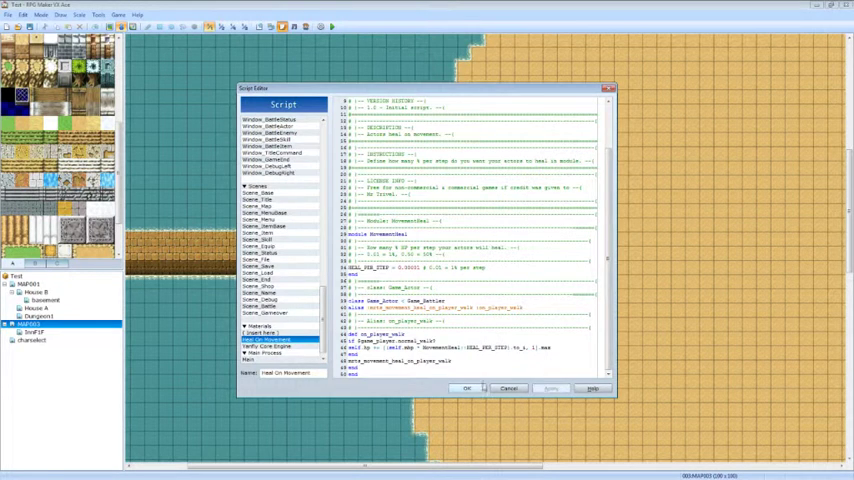
pyautogui.press('Escape')
pyautogui.click(332, 26)
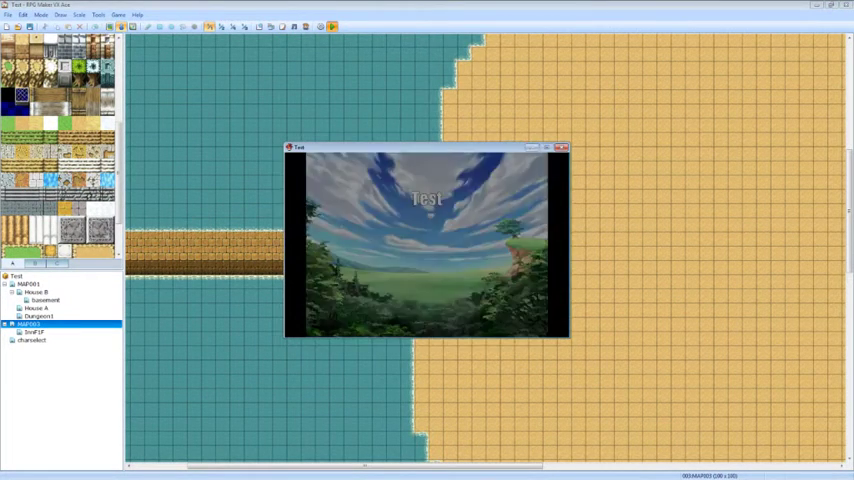
# Continue a saved game and walk right along the stone path toward the bridge.
pyautogui.press('Return')
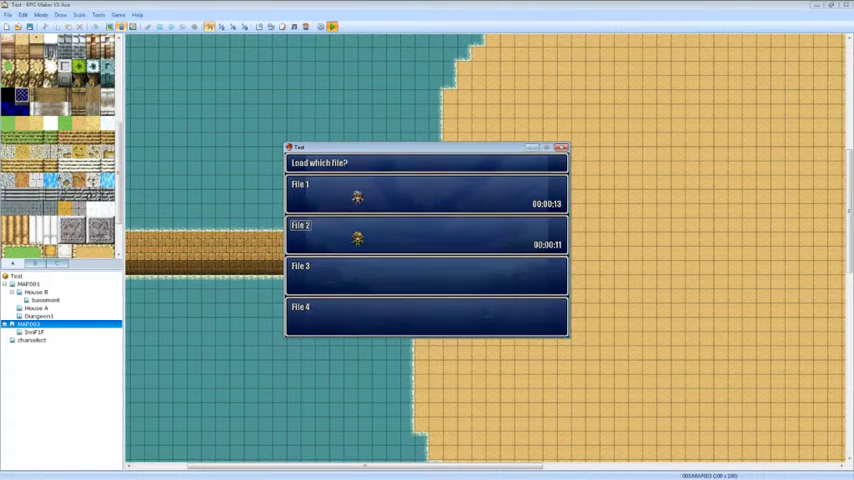
pyautogui.press('Return')
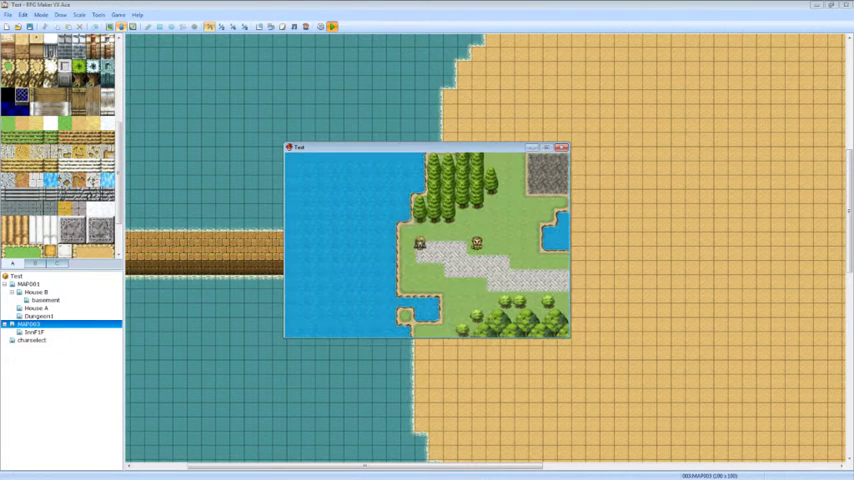
pyautogui.press('Down')
pyautogui.press('Down')
pyautogui.press('Right')
pyautogui.press('Right')
pyautogui.press('Right')
pyautogui.press('Right')
pyautogui.press('Right')
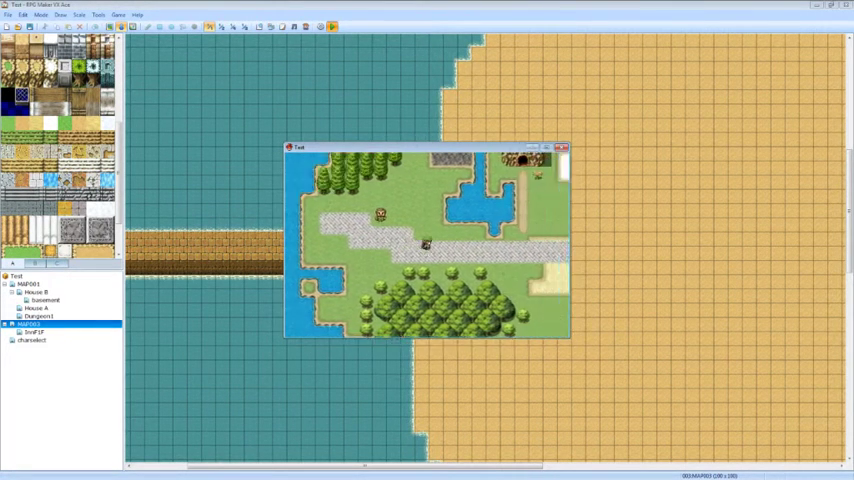
pyautogui.press('Right')
pyautogui.press('Right')
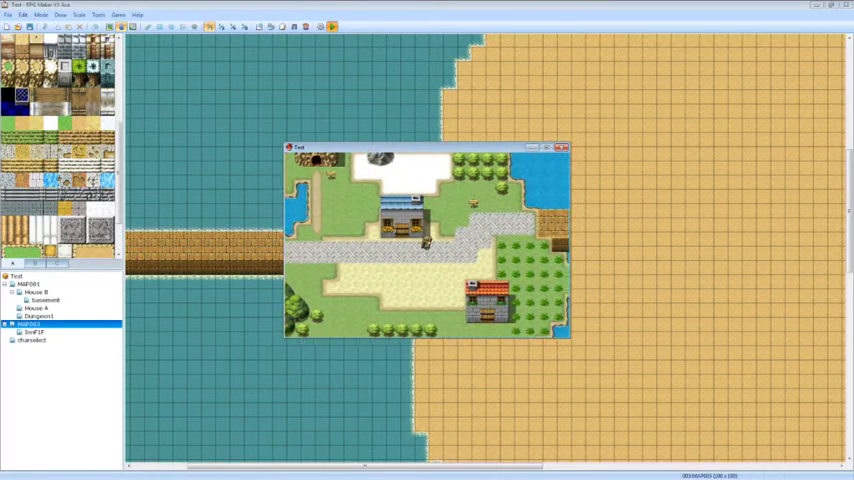
pyautogui.press('Right')
pyautogui.press('Right')
pyautogui.press('Right')
pyautogui.press('Right')
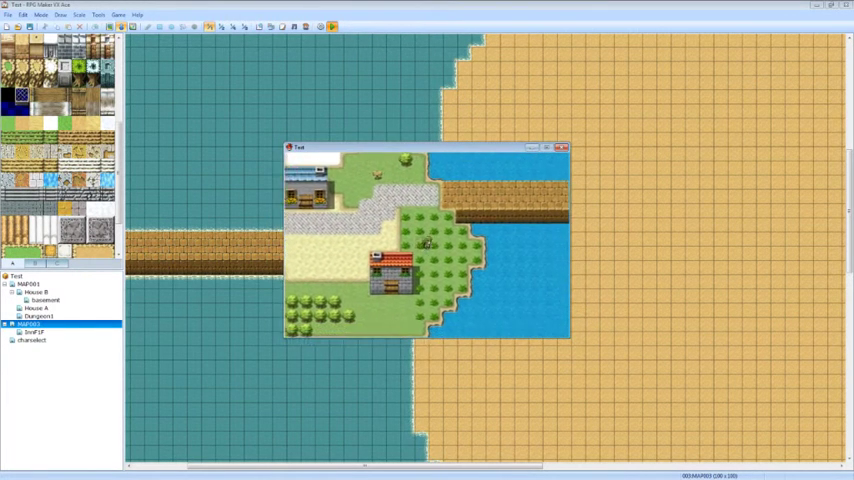
# Walk into a slime battle and escape from it back to the map.
pyautogui.press('Down')
pyautogui.press('Down')
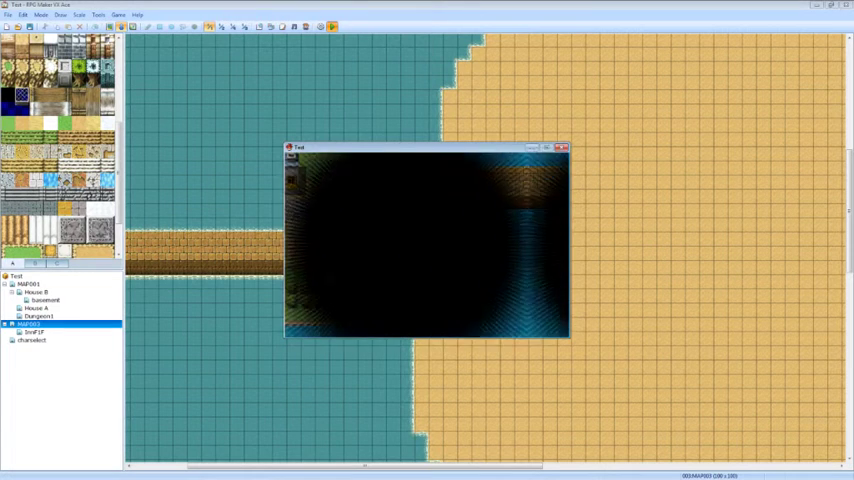
pyautogui.press('Return')
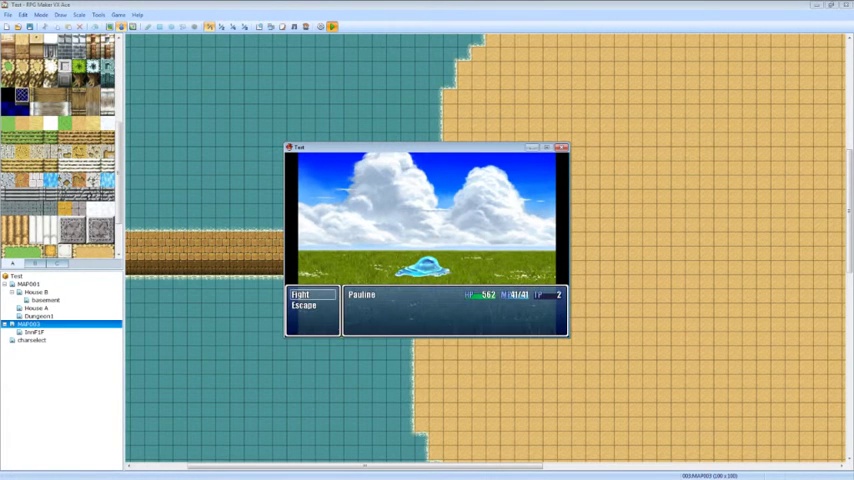
pyautogui.press('Return')
pyautogui.press('Return')
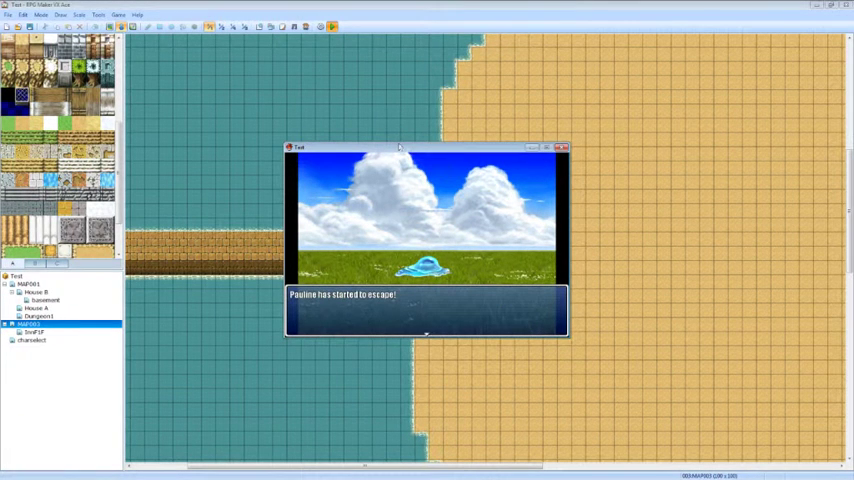
pyautogui.press('Return')
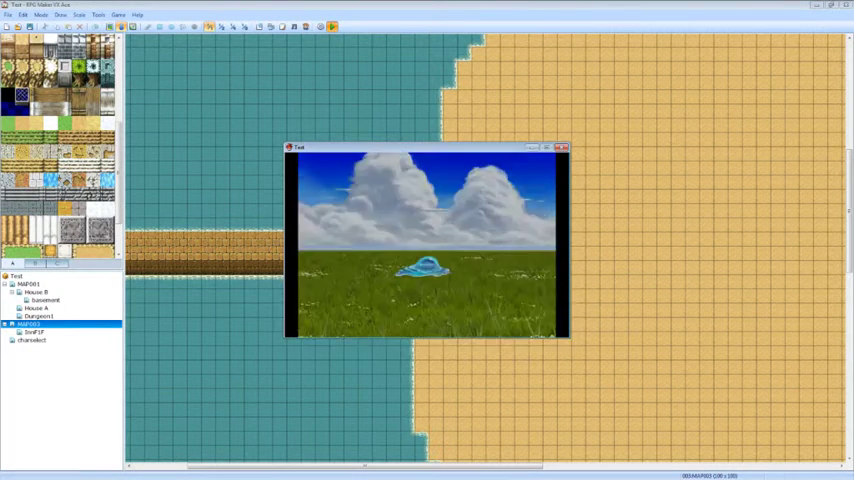
# Open and close the in-game main menu several times.
pyautogui.press('Escape')
pyautogui.press('Escape')
pyautogui.press('Escape')
pyautogui.press('Escape')
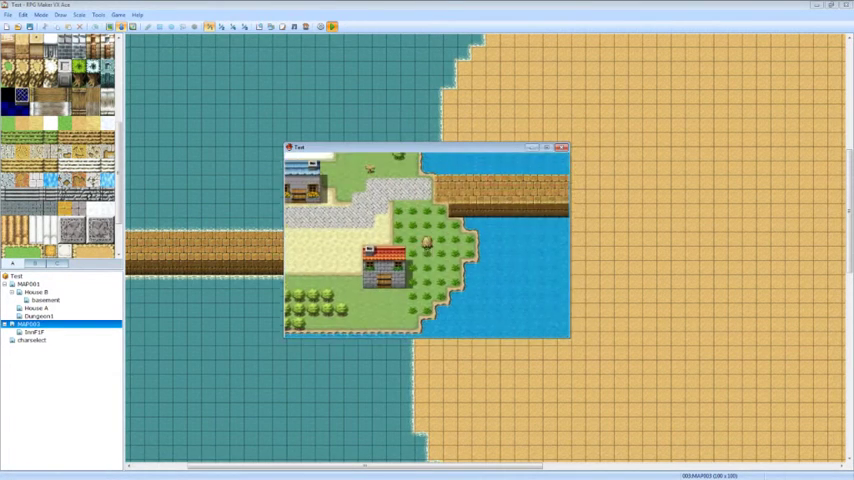
pyautogui.press('Escape')
pyautogui.press('Escape')
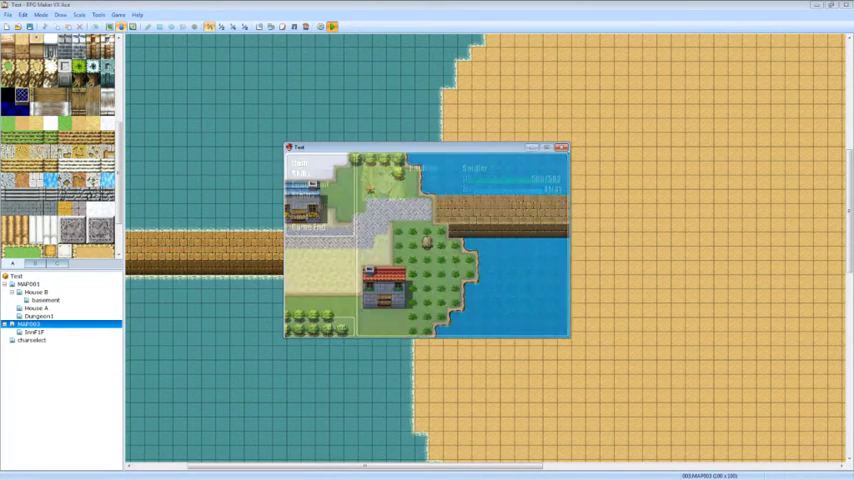
pyautogui.press('Escape')
pyautogui.press('Escape')
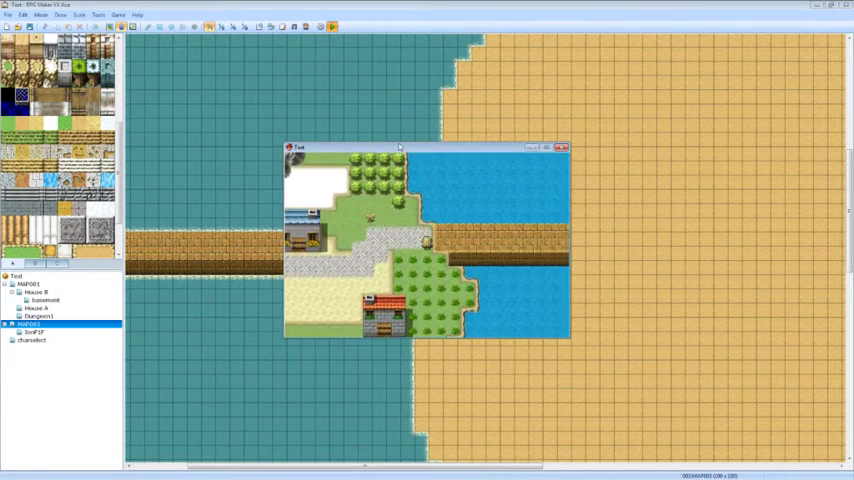
pyautogui.press('Escape')
pyautogui.press('Escape')
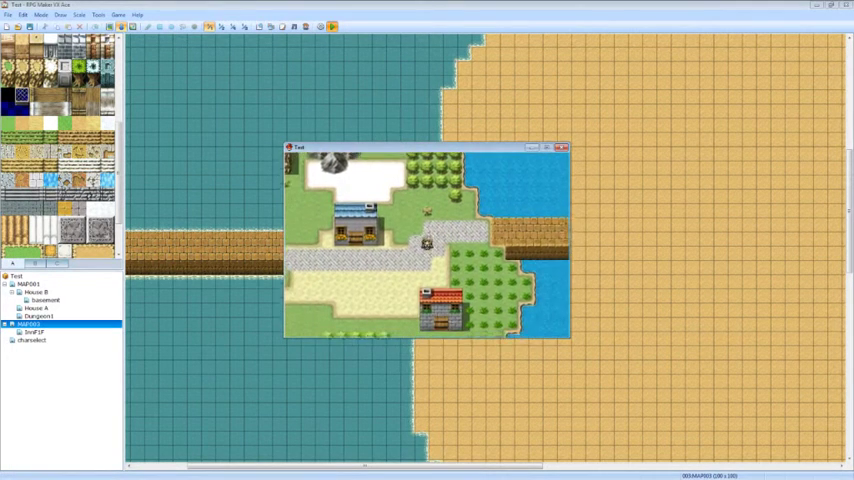
pyautogui.press('Escape')
pyautogui.press('Escape')
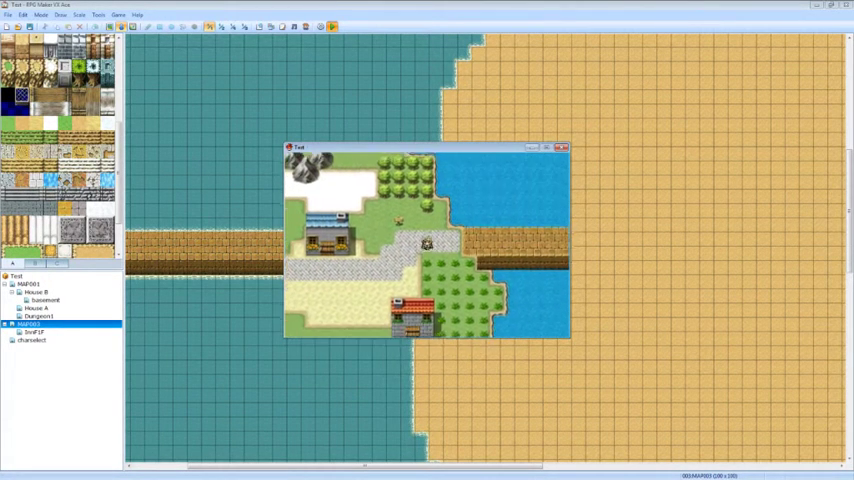
# Walk the hero up and down the map, then end the playtest.
pyautogui.press('Up')
pyautogui.press('Up')
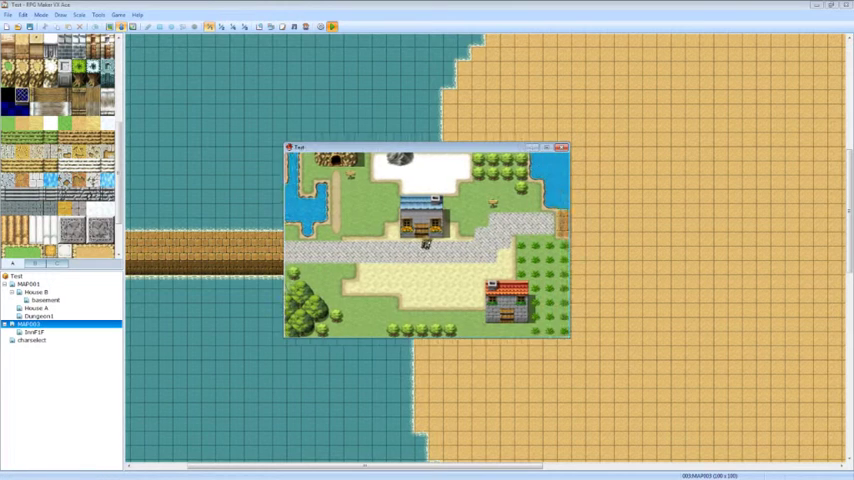
pyautogui.press('Down')
pyautogui.press('Down')
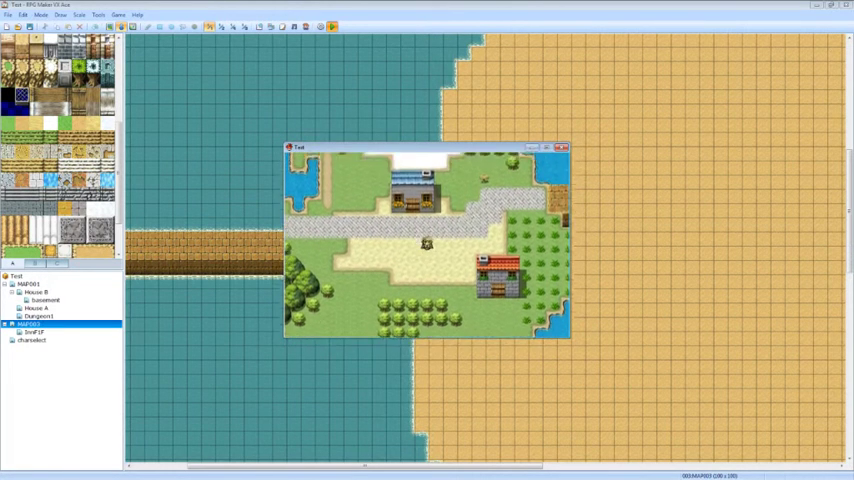
pyautogui.press('Down')
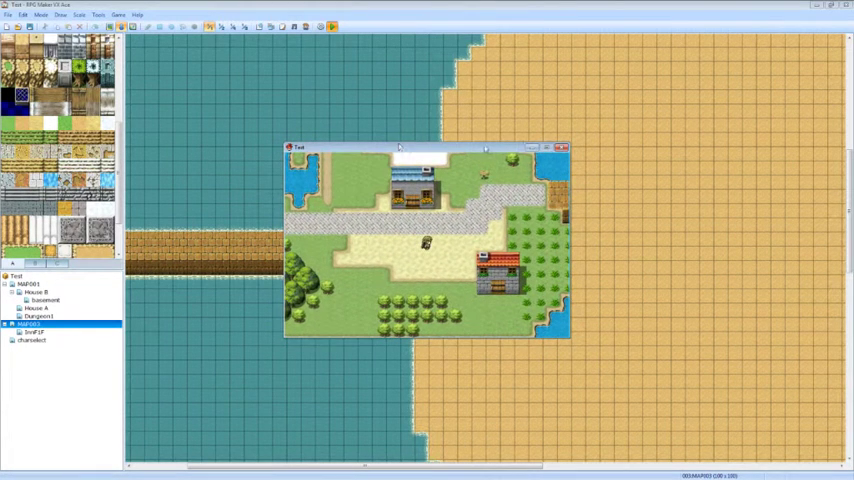
pyautogui.click(563, 147)
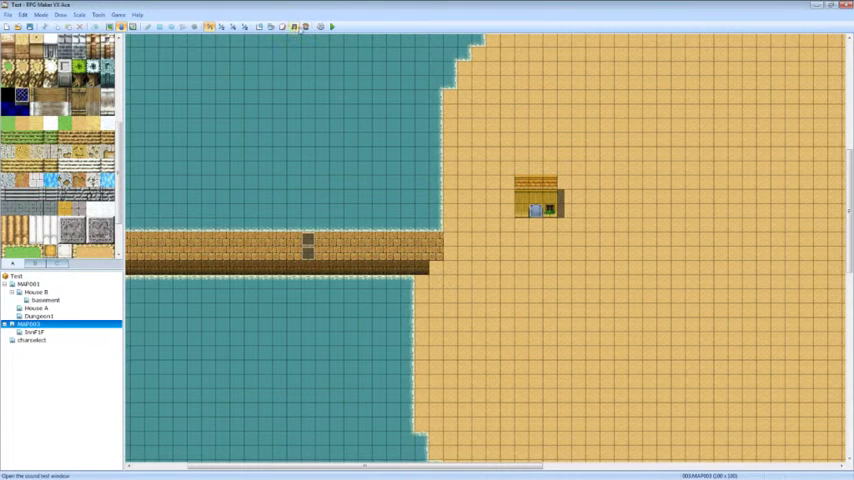
# Open the Script Editor and select the HEAL_PER_STEP number in Heal On Movement.
pyautogui.click(283, 26)
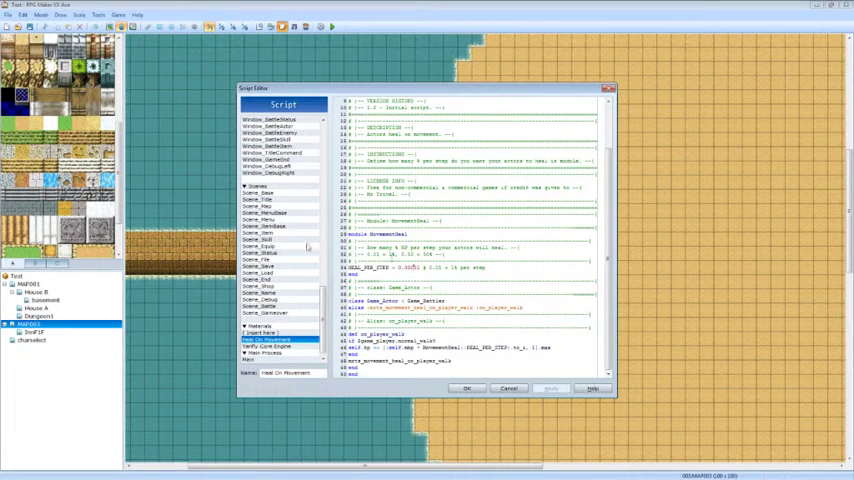
pyautogui.doubleClick(412, 267)
pyautogui.write('1')
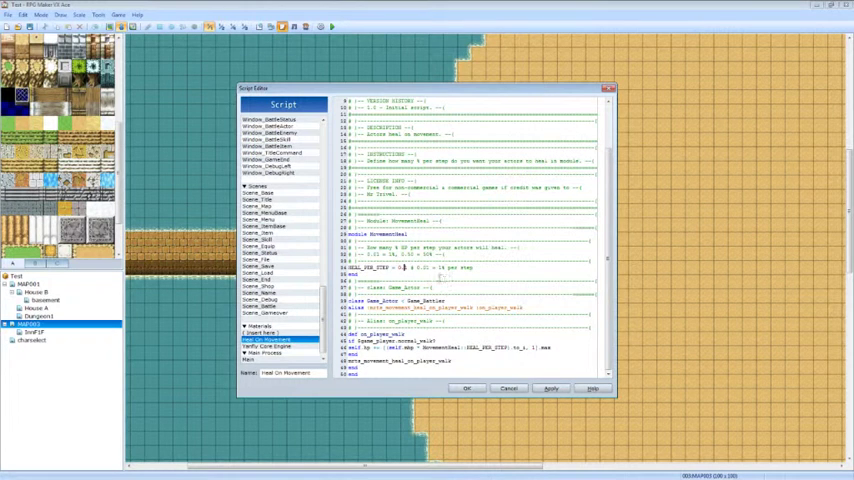
pyautogui.write('0')
pyautogui.press('Down')
pyautogui.press('Down')
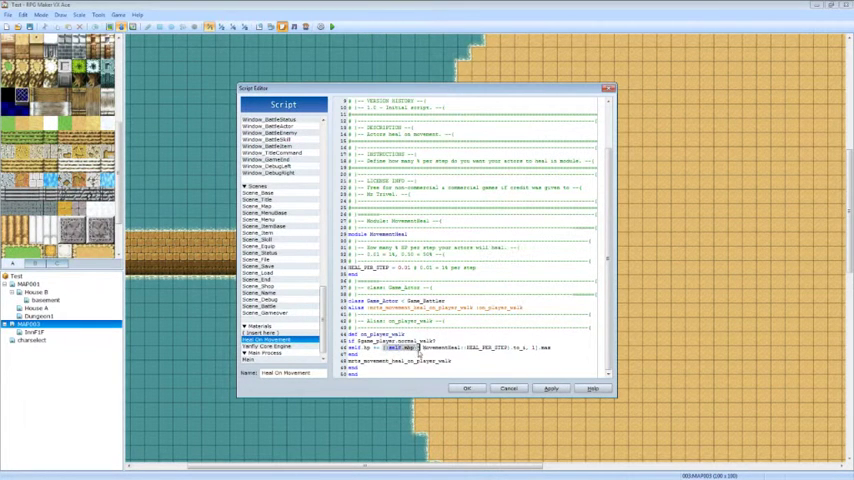
# Select HEAL_PER_STEP in the heal formula, then add and remove a blank line.
pyautogui.hotkey('ctrl', 'shift', 'Right')
pyautogui.doubleClick(480, 347)
pyautogui.press('Return')
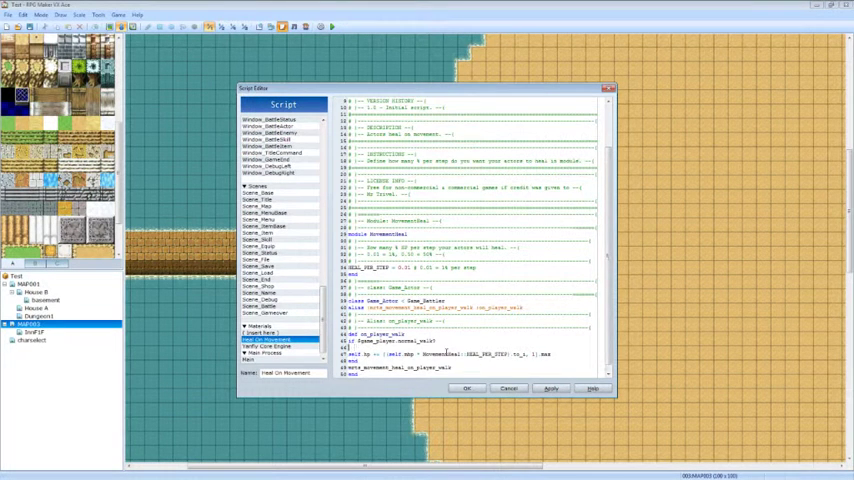
pyautogui.press('BackSpace')
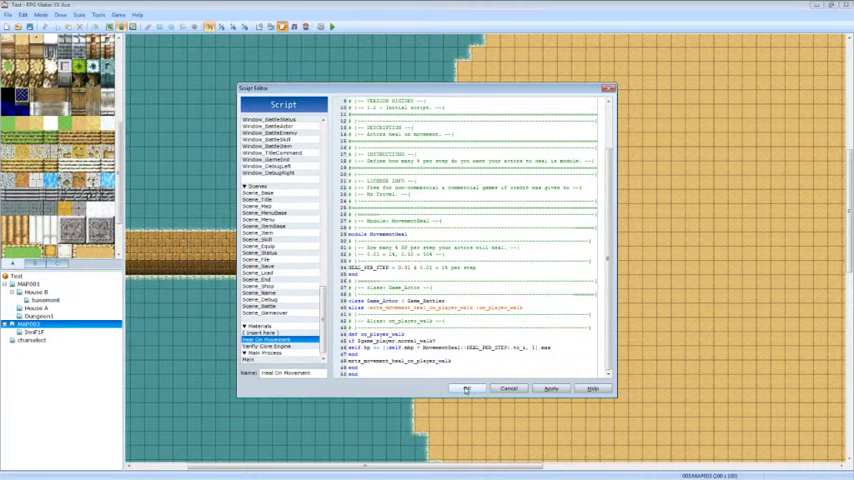
# Keep the script edits, move the custom script up one row, and apply the heal-per-step change.
pyautogui.click(466, 389)
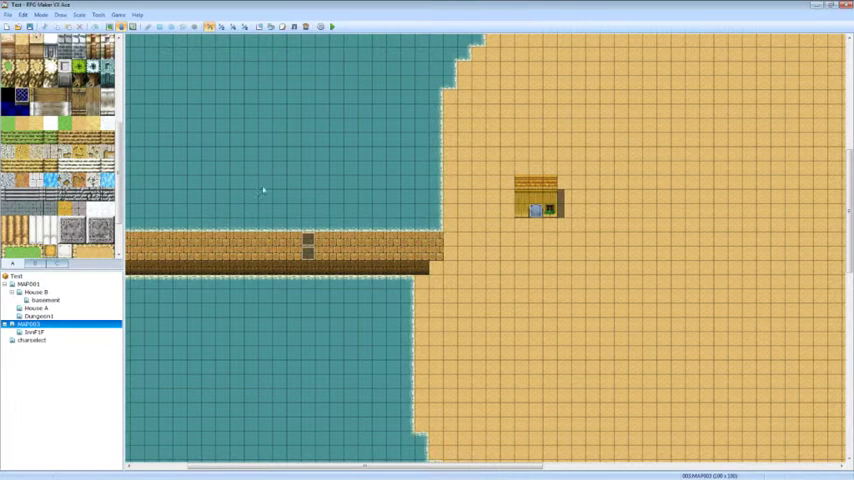
pyautogui.press('F11')
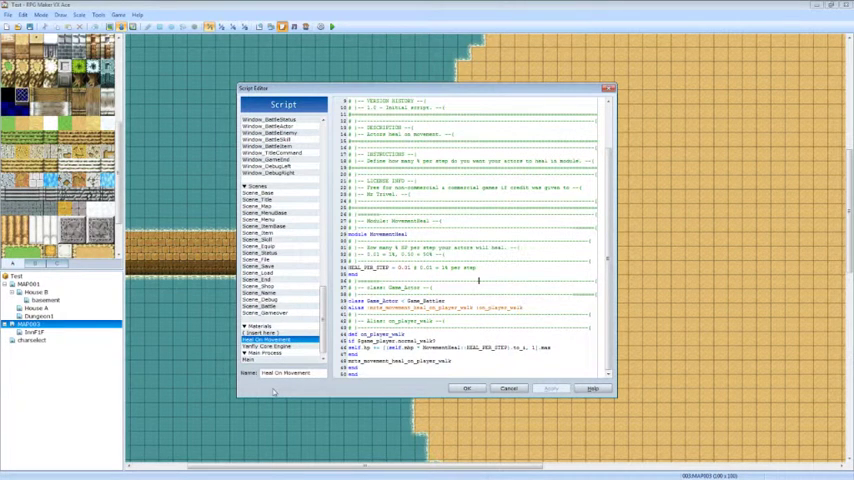
pyautogui.click(276, 347)
pyautogui.moveTo(276, 347); pyautogui.dragTo(276, 339)
pyautogui.scroll(3, 405, 356)
pyautogui.scroll(-3, 405, 356)
pyautogui.scroll(3, 405, 356)
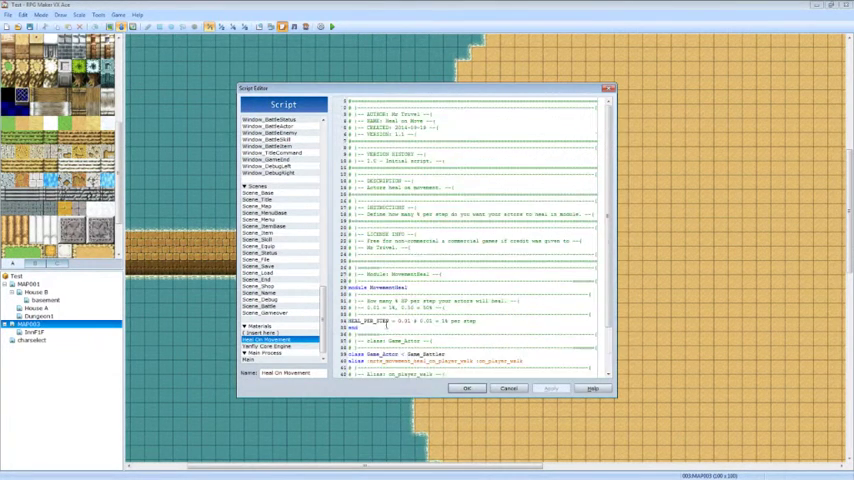
pyautogui.scroll(-3, 372, 380)
pyautogui.scroll(3, 372, 390)
pyautogui.scroll(-3, 400, 300)
pyautogui.scroll(3, 405, 200)
pyautogui.scroll(-3, 408, 182)
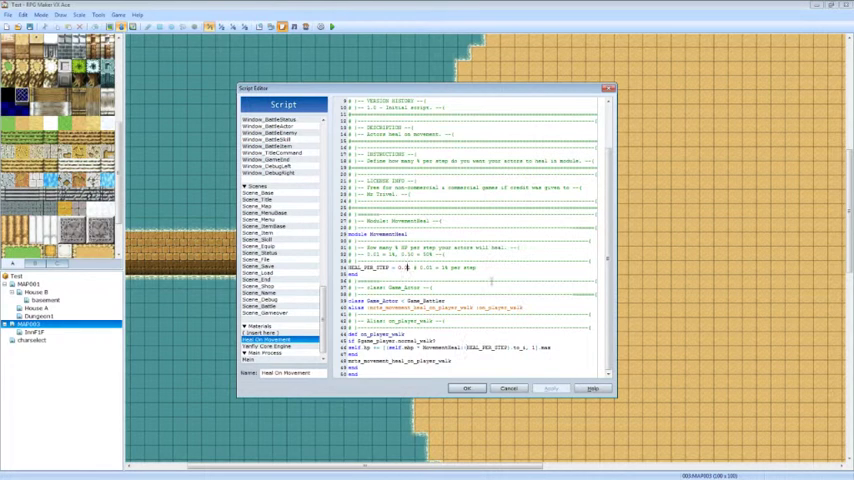
pyautogui.write('05')
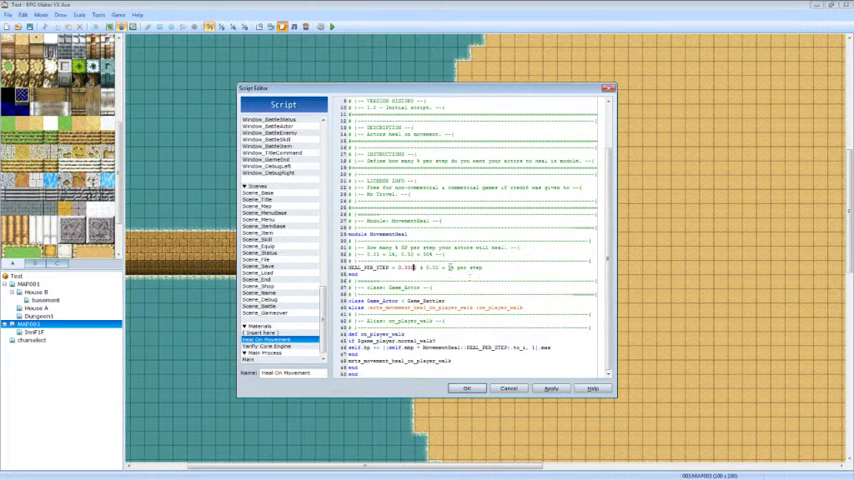
pyautogui.click(550, 388)
pyautogui.click(466, 388)
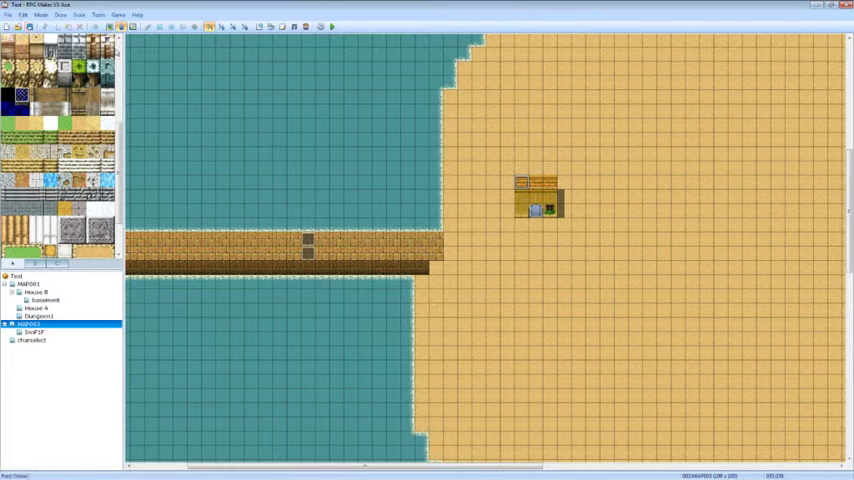
# Update the Test project via Manage Projects, close the Steam chat, and select MAP001.
pyautogui.click(8, 14)
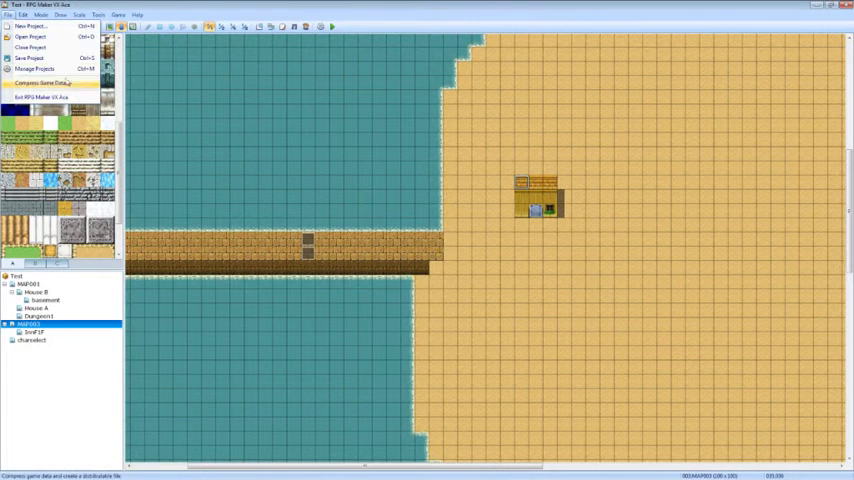
pyautogui.click(40, 69)
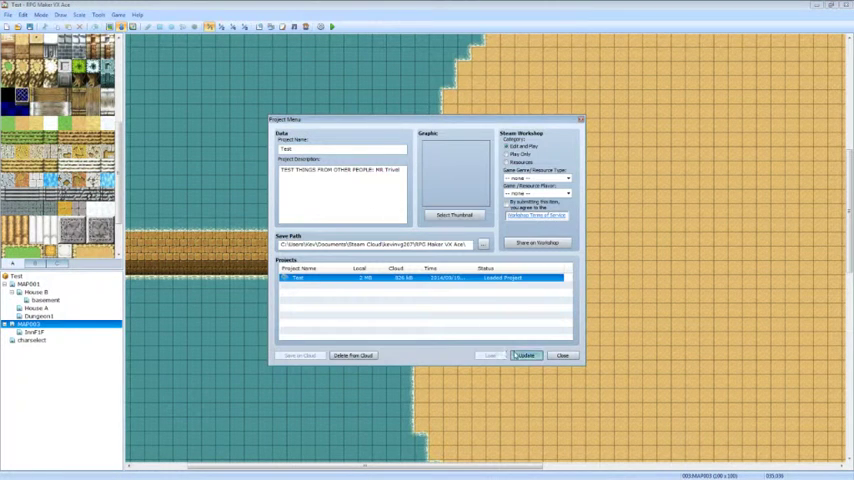
pyautogui.click(525, 355)
pyautogui.click(457, 258)
pyautogui.click(563, 355)
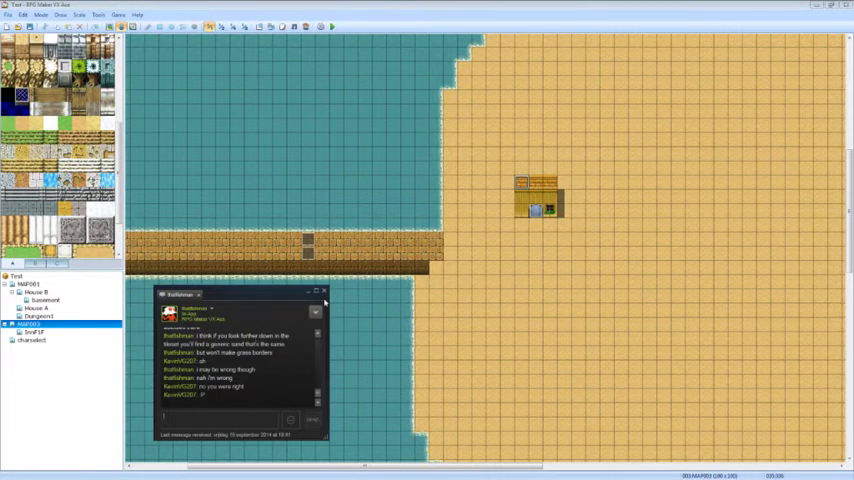
pyautogui.click(323, 293)
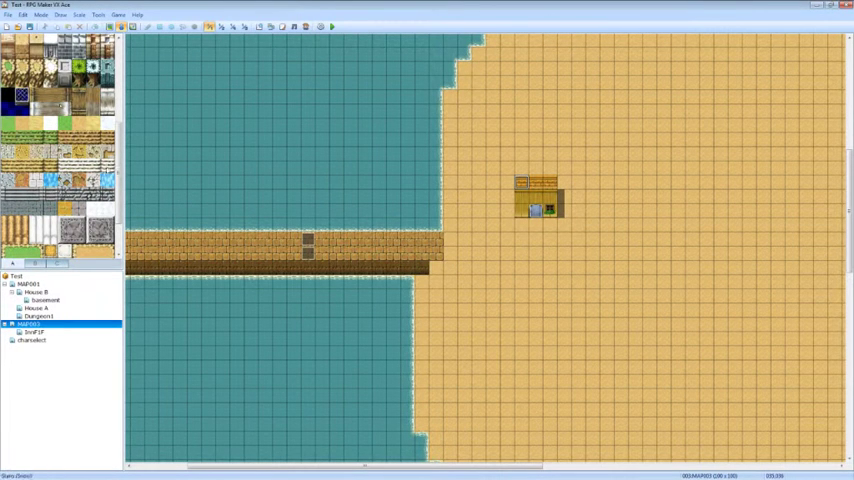
pyautogui.scroll(-3, 80, 105)
pyautogui.scroll(2, 82, 105)
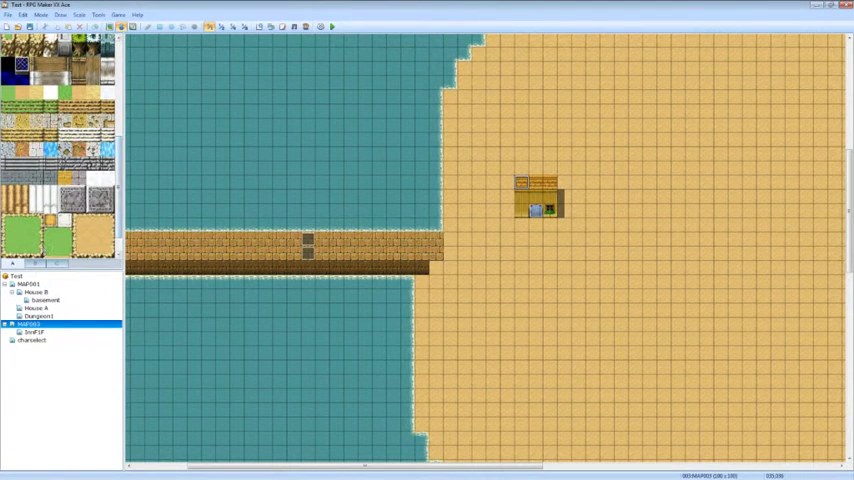
pyautogui.click(30, 283)
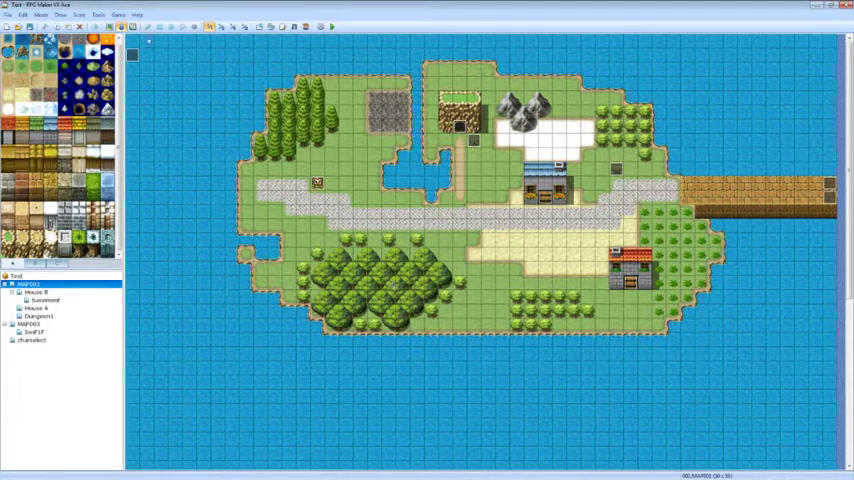
# Change the editing mode and open the Dungeon1 map from the map tree.
pyautogui.press('F5')
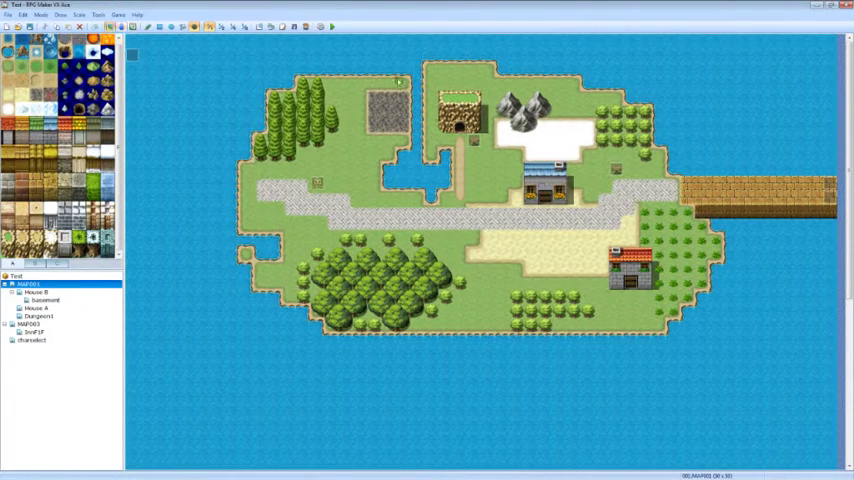
pyautogui.click(42, 300)
pyautogui.click(40, 315)
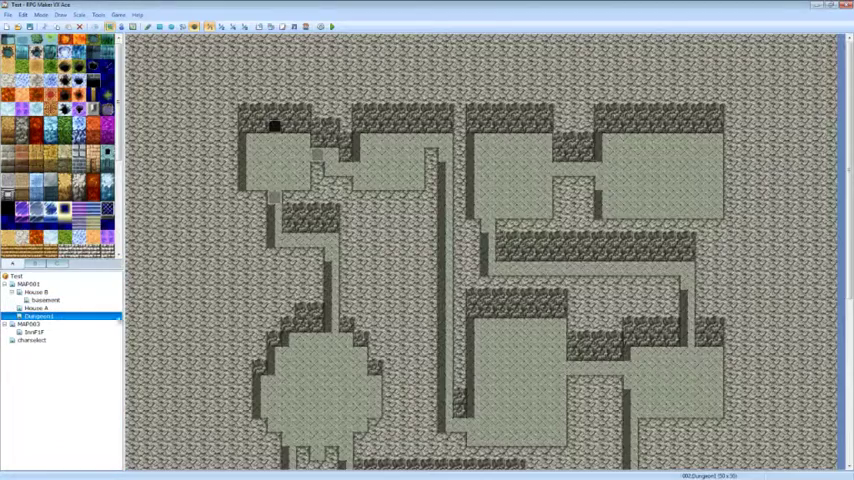
pyautogui.scroll(-5, 550, 160)
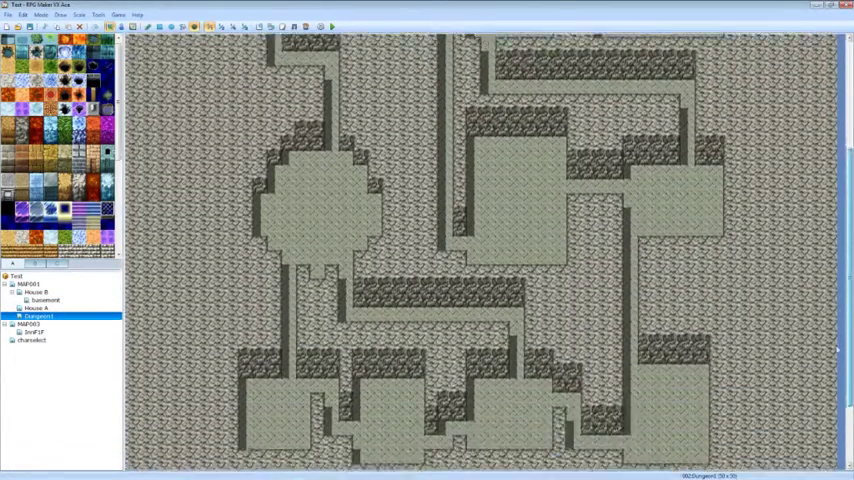
pyautogui.scroll(-1, 550, 200)
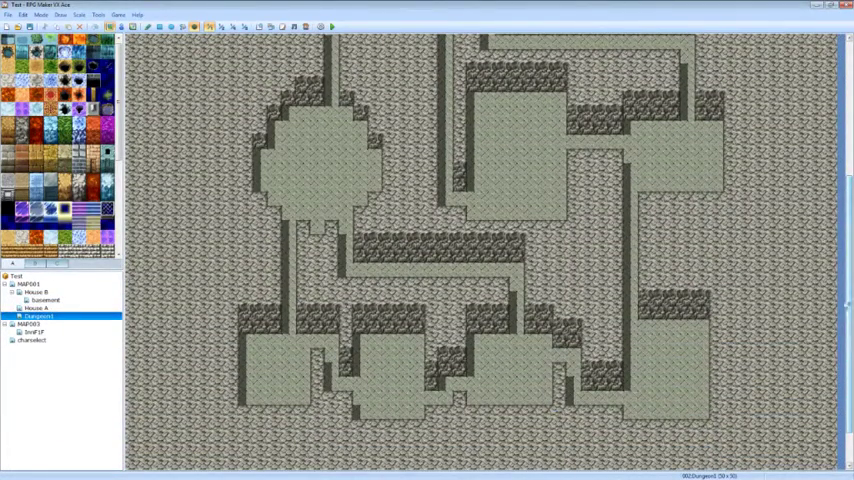
pyautogui.scroll(4, 562, 170)
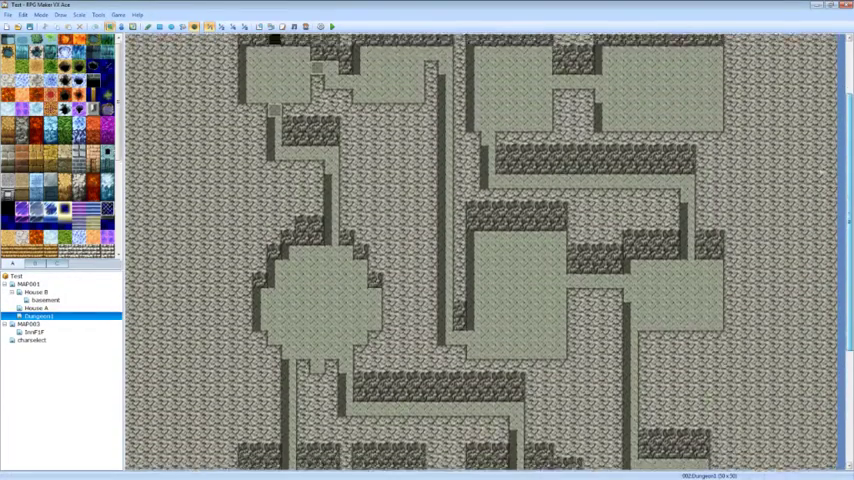
pyautogui.scroll(-3, 820, 175)
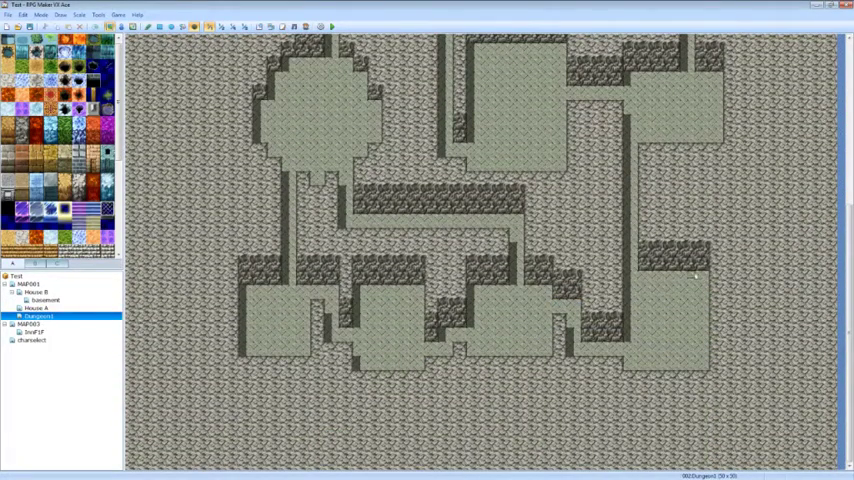
# Place a gold Treasure Chest quick event on a dungeon floor tile, then delete it.
pyautogui.click(132, 27)
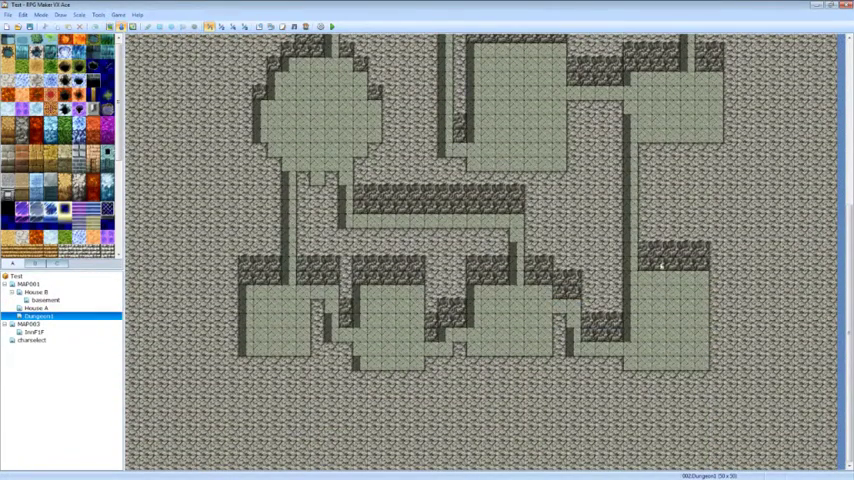
pyautogui.rightClick(673, 280)
pyautogui.moveTo(712, 349)
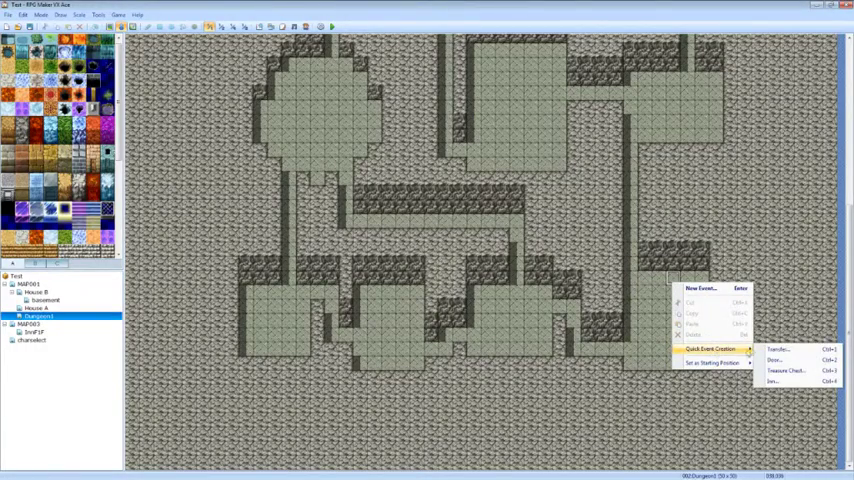
pyautogui.click(785, 371)
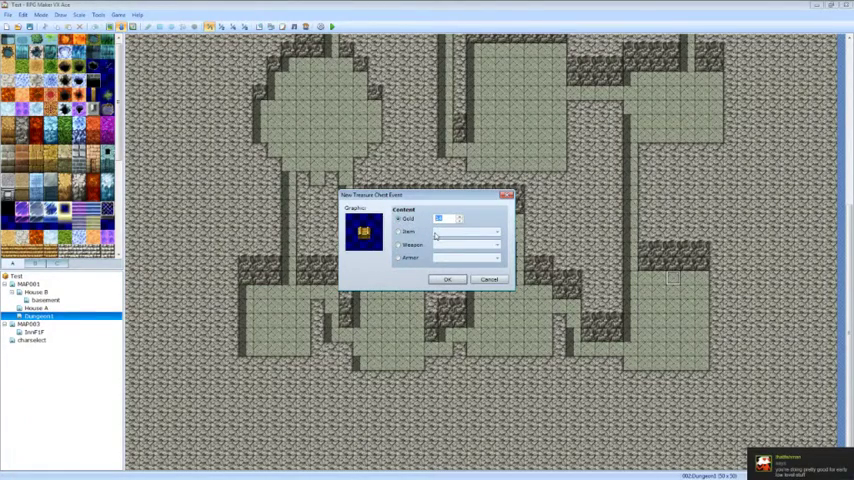
pyautogui.write('200')
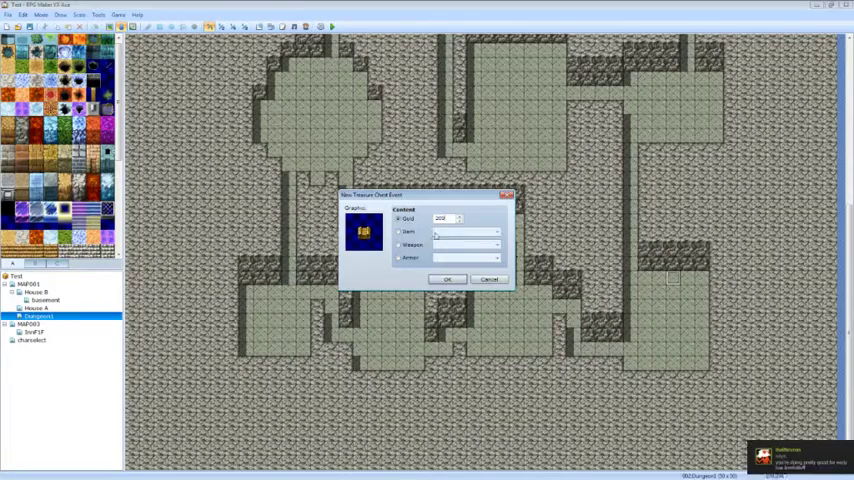
pyautogui.press('Return')
pyautogui.rightClick(672, 279)
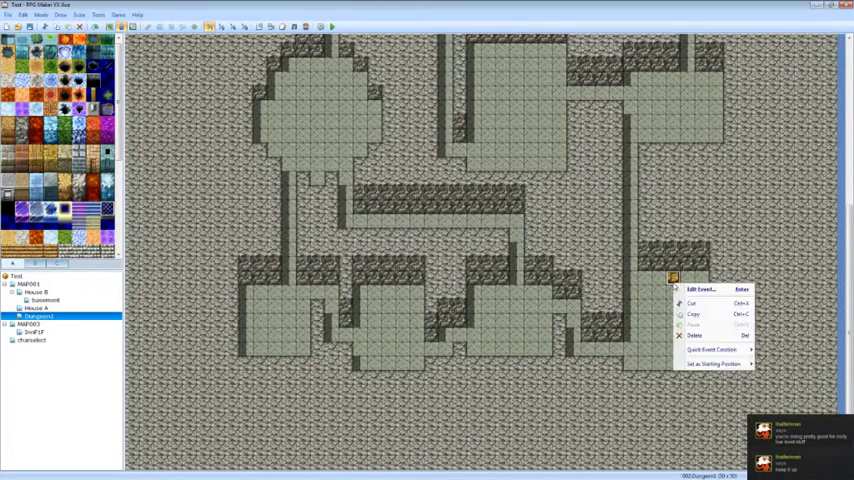
pyautogui.click(690, 330)
pyautogui.write("I've played")
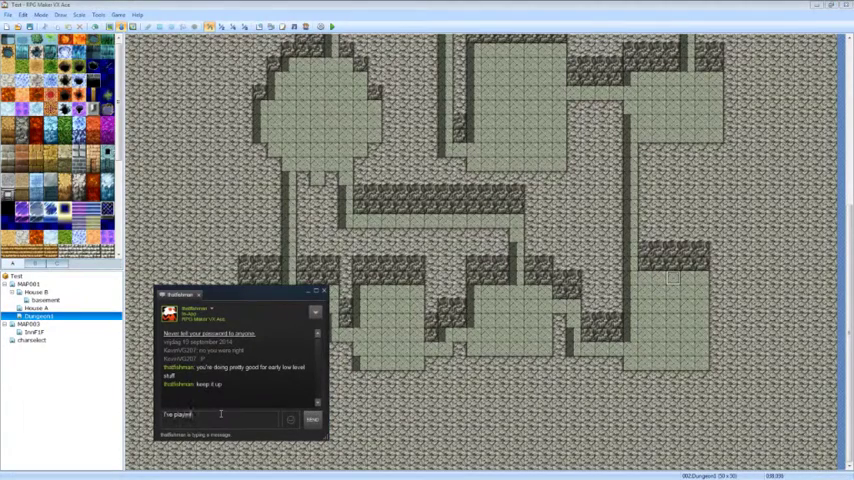
pyautogui.write('around with the demo though')
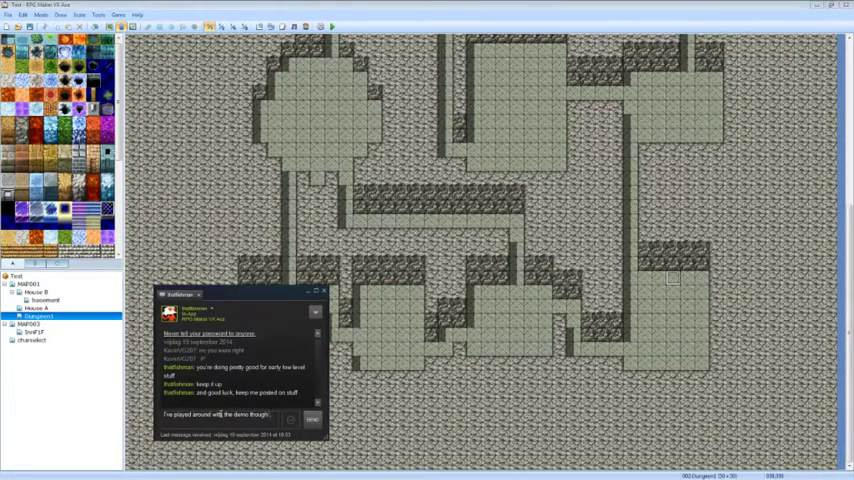
# Send the 'played around with the demo' reply and close the Steam chat window.
pyautogui.press('Return')
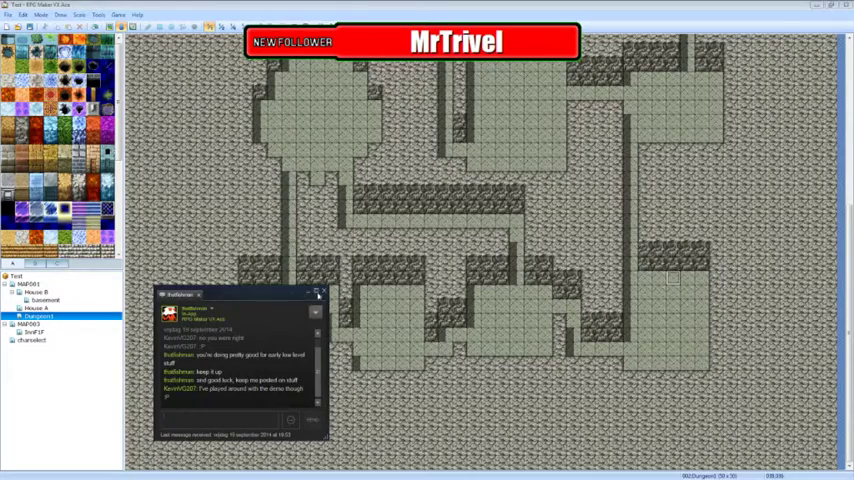
pyautogui.click(316, 293)
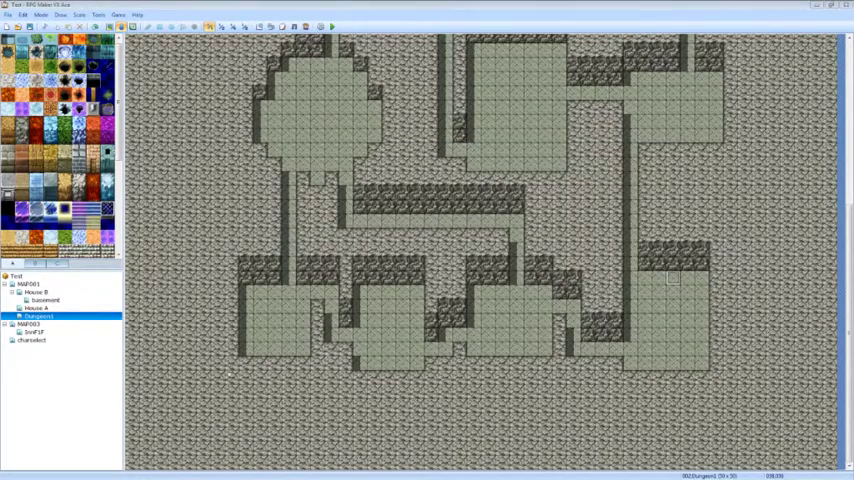
pyautogui.rightClick(673, 280)
pyautogui.moveTo(711, 344)
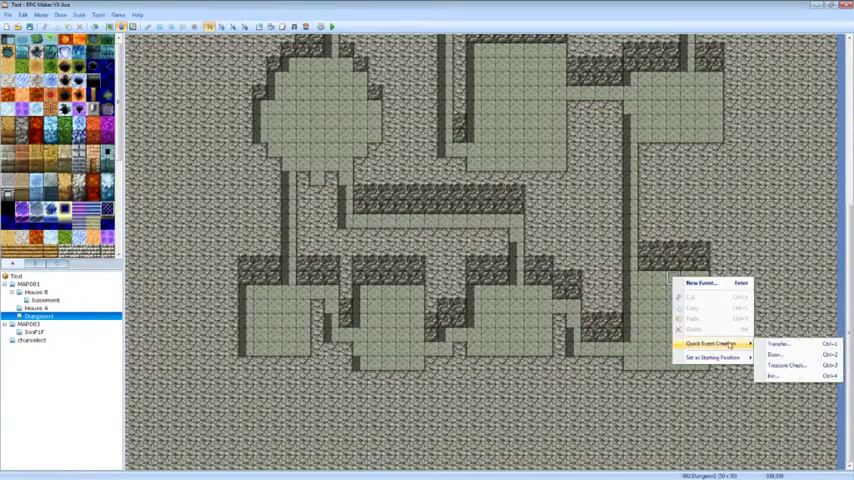
pyautogui.click(775, 368)
pyautogui.doubleClick(364, 232)
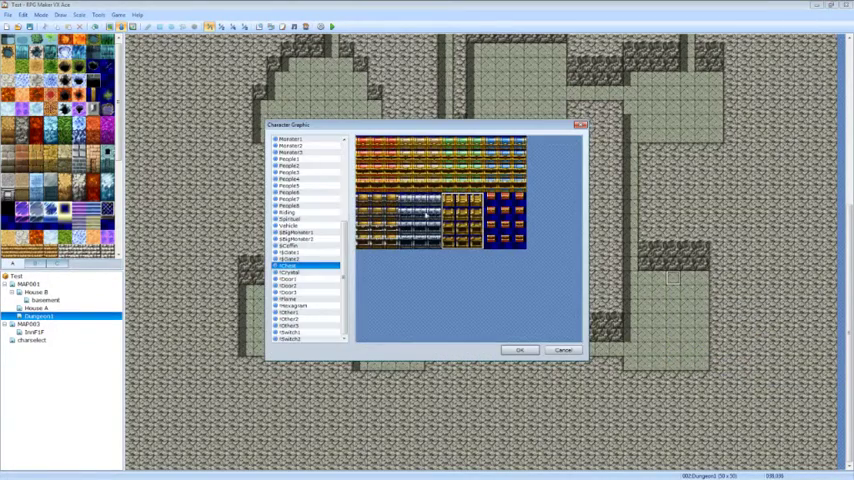
pyautogui.click(415, 148)
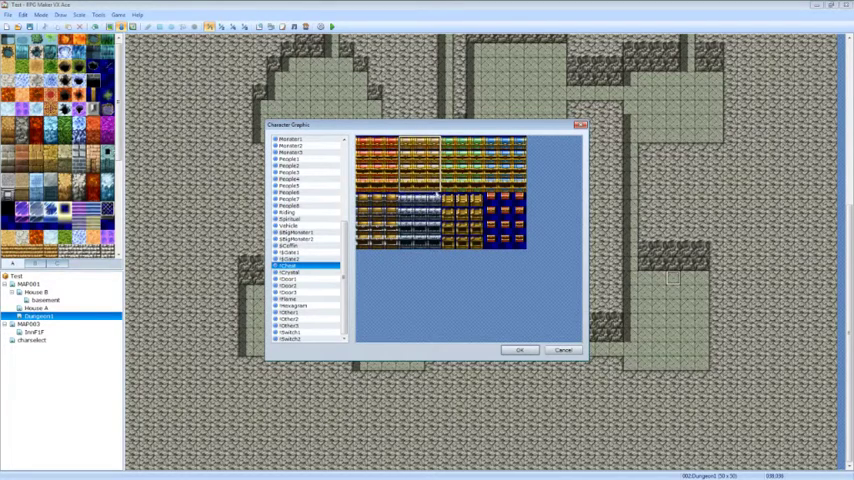
pyautogui.click(380, 175)
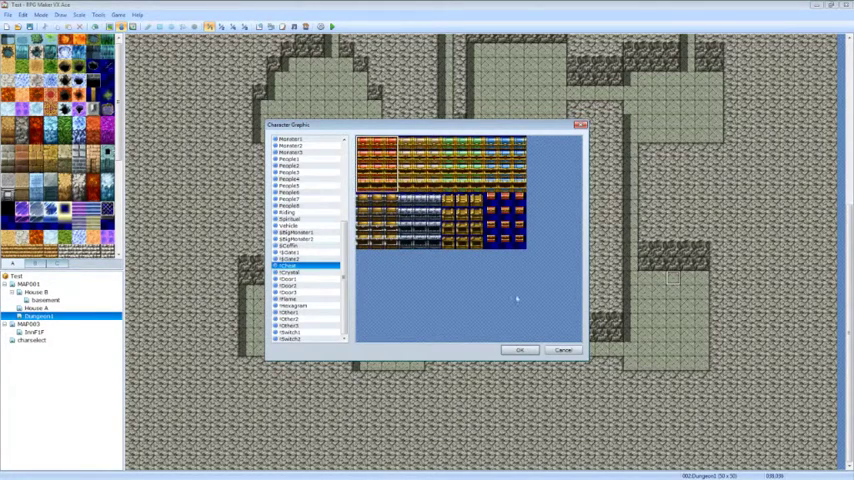
pyautogui.click(520, 350)
pyautogui.click(450, 280)
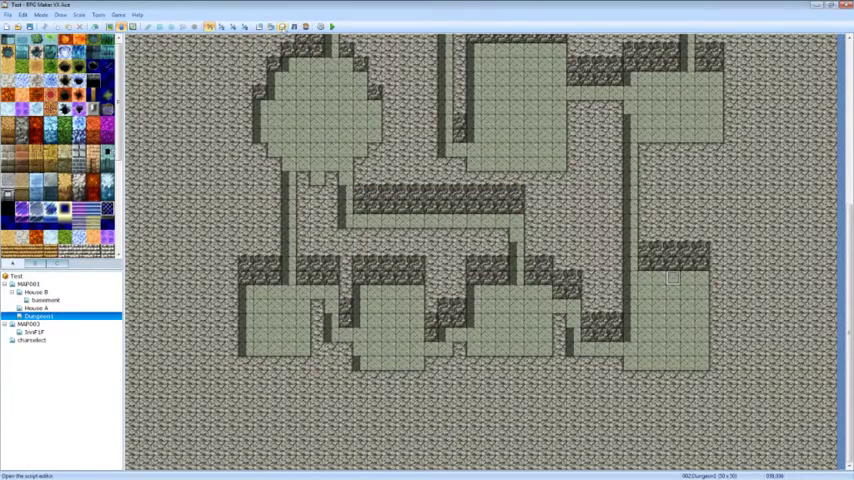
# Browse the Resource Manager graphics folders, then preview the !Chest sheet in Graphics/Characters.
pyautogui.click(277, 27)
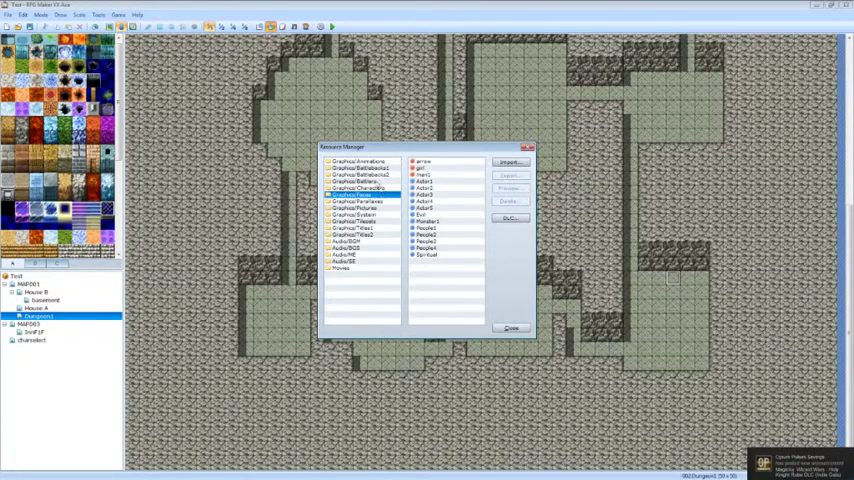
pyautogui.click(378, 162)
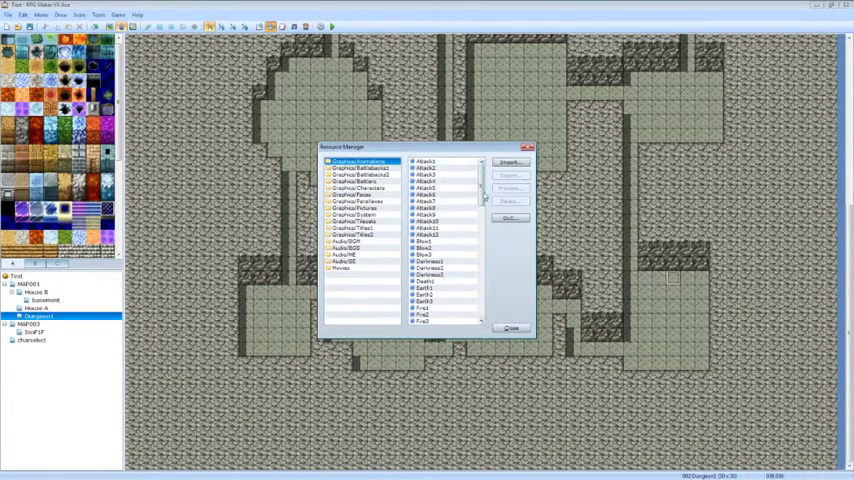
pyautogui.click(362, 168)
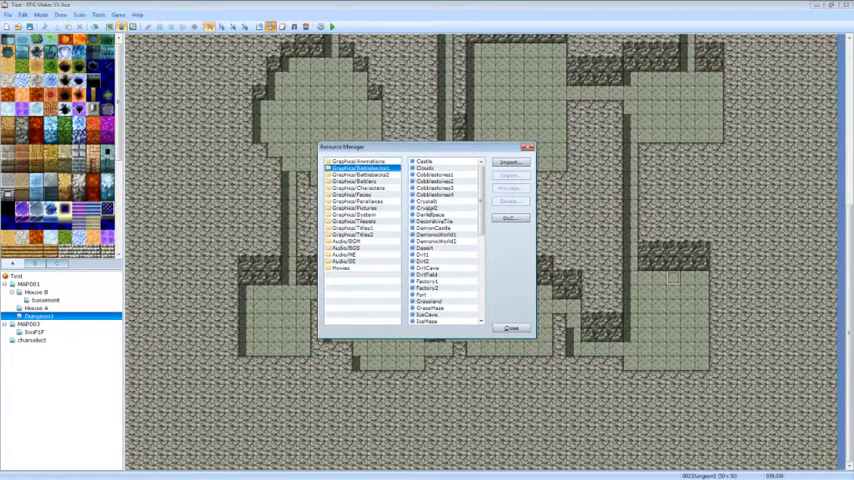
pyautogui.click(355, 187)
pyautogui.click(355, 187)
pyautogui.moveTo(483, 175); pyautogui.dragTo(483, 288)
pyautogui.click(430, 249)
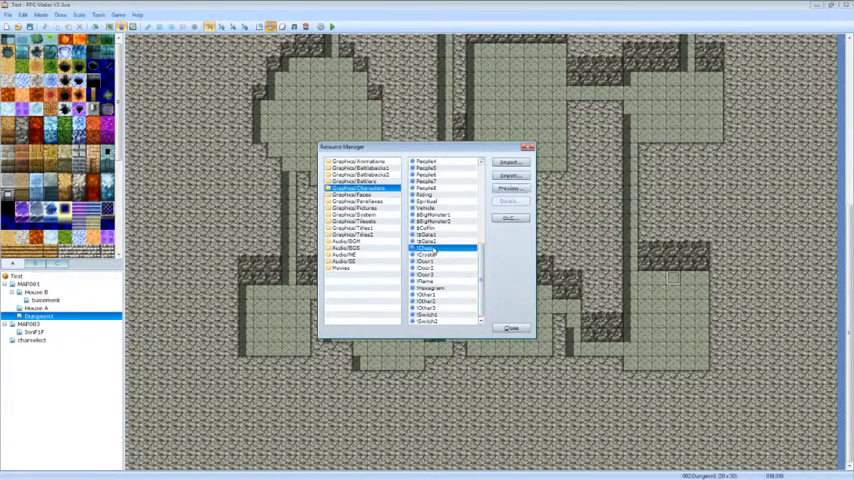
pyautogui.click(508, 188)
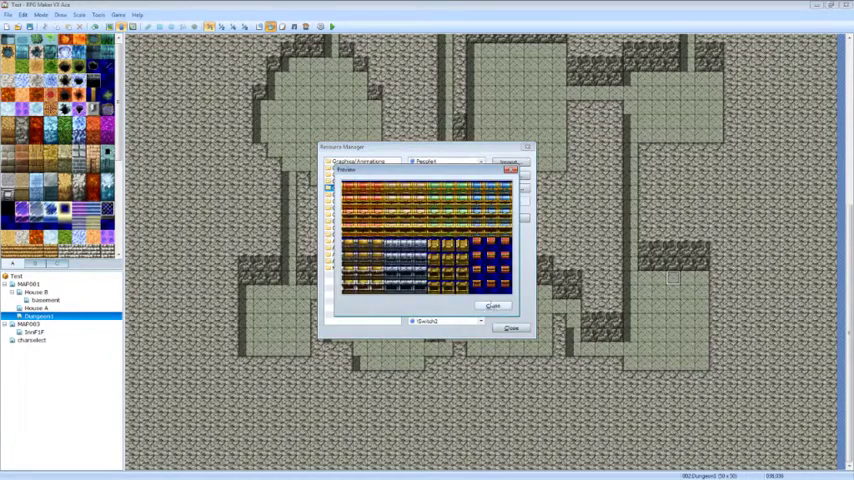
pyautogui.click(490, 306)
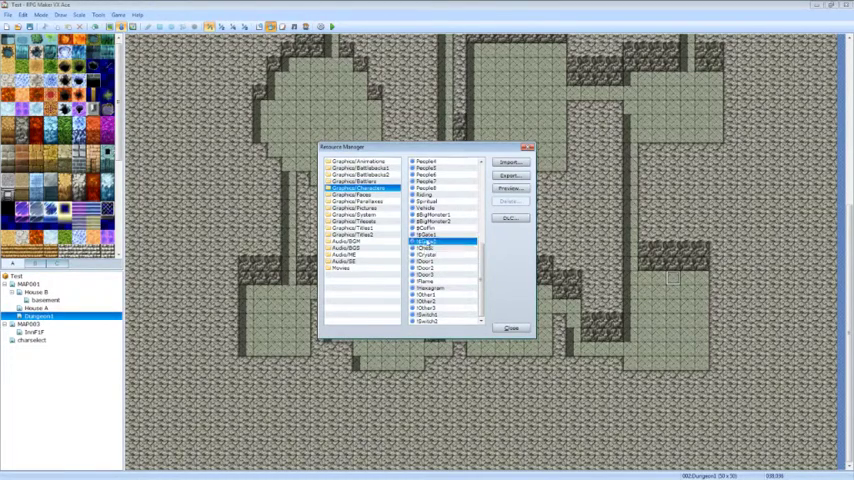
# Begin exporting the !Chest character sheet into the Tes folder.
pyautogui.click(509, 175)
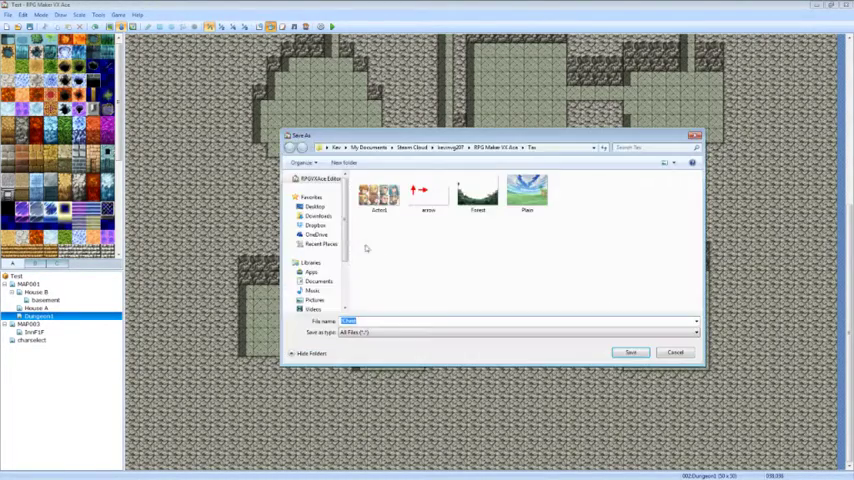
pyautogui.click(630, 352)
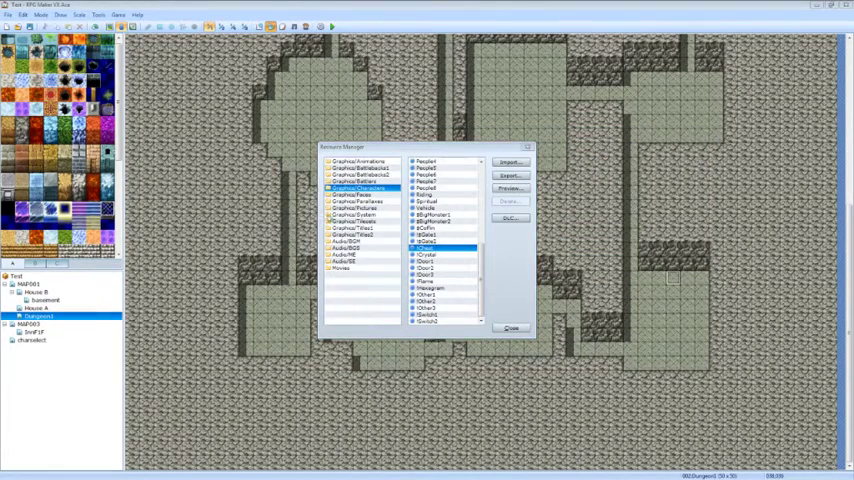
# Switch to a maximized Paint.NET and open the exported Chest.png tileset.
pyautogui.hotkey('alt', 'Tab')
pyautogui.moveTo(400, 130); pyautogui.dragTo(360, 90)
pyautogui.moveTo(200, 17); pyautogui.dragTo(160, 0)
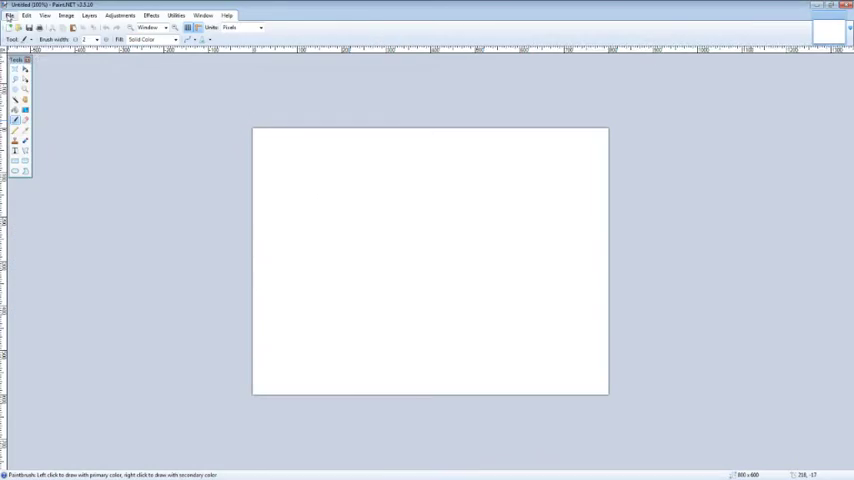
pyautogui.click(9, 15)
pyautogui.click(25, 35)
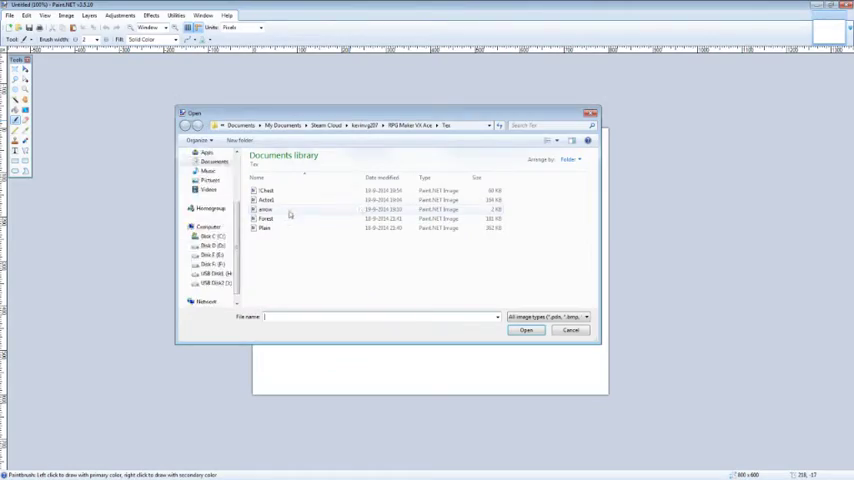
pyautogui.click(266, 190)
pyautogui.doubleClick(266, 190)
# Copy the blue chest column into a new image sized to the copy.
pyautogui.press('s')
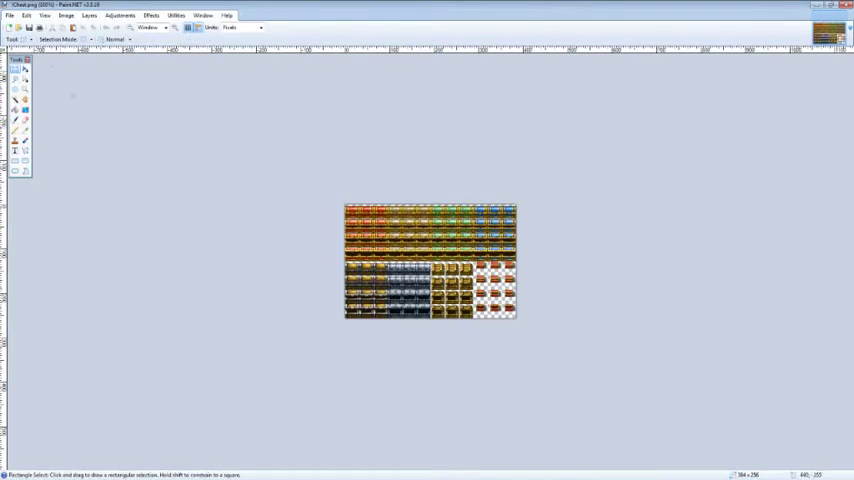
pyautogui.keyDown('ctrl'); pyautogui.scroll(2, 430, 260); pyautogui.keyUp('ctrl')
pyautogui.scroll(2, 430, 260)
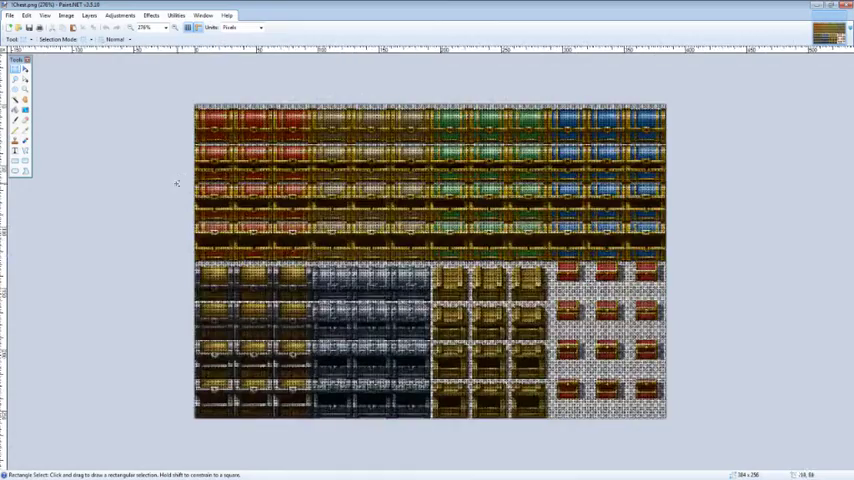
pyautogui.scroll(2, 430, 260)
pyautogui.scroll(2, 430, 260)
pyautogui.scroll(1, 430, 260)
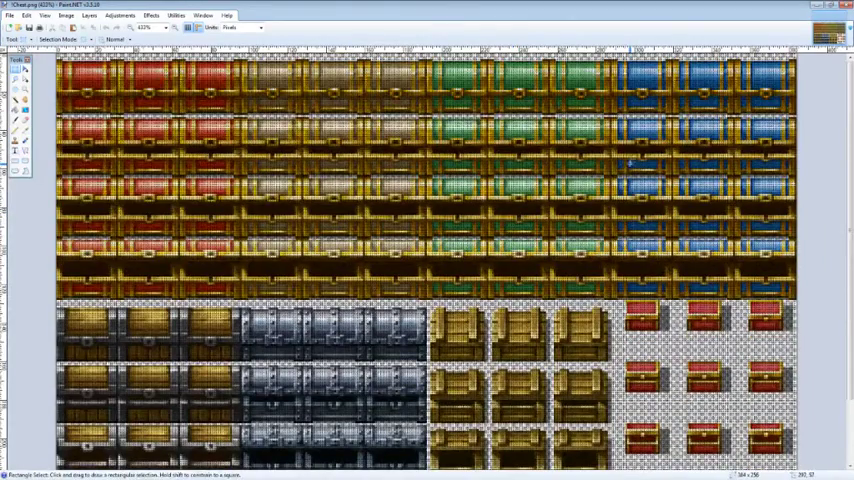
pyautogui.moveTo(607, 56)
pyautogui.mouseDown()
pyautogui.moveTo(739, 224)
pyautogui.moveTo(594, 275)
pyautogui.mouseUp()
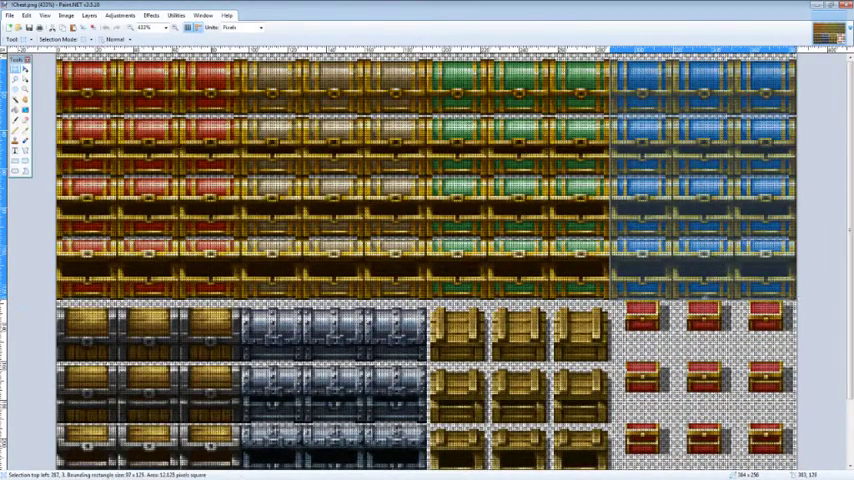
pyautogui.hotkey('ctrl', 'c')
pyautogui.hotkey('ctrl', 'n')
pyautogui.press('Return')
pyautogui.hotkey('ctrl', 'v')
pyautogui.scroll(3, 398, 260)
pyautogui.scroll(3, 398, 260)
pyautogui.scroll(2, 398, 260)
pyautogui.scroll(2, 398, 260)
pyautogui.scroll(-2, 398, 260)
pyautogui.scroll(2, 398, 260)
pyautogui.scroll(-1, 398, 260)
pyautogui.scroll(-1, 398, 260)
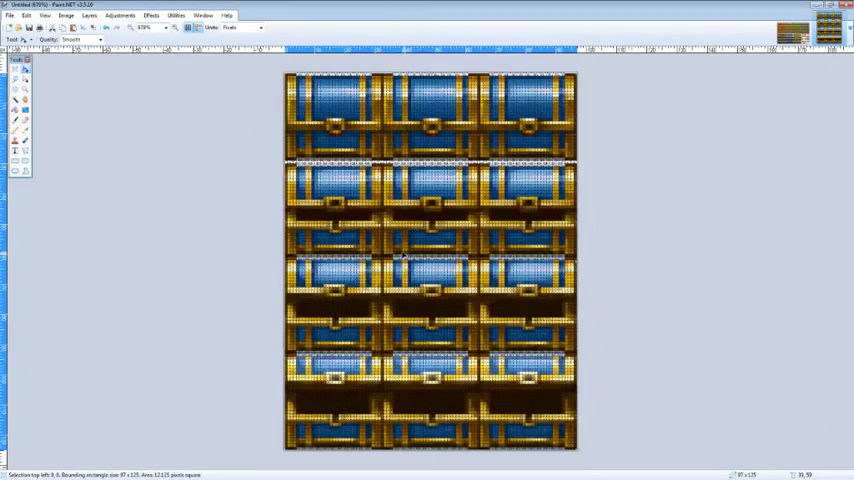
# Magic-wand the top-left blue chest in the new image, raising the tolerance twice.
pyautogui.hotkey('ctrl', 'Tab')
pyautogui.hotkey('ctrl', 'Tab')
pyautogui.click(790, 33)
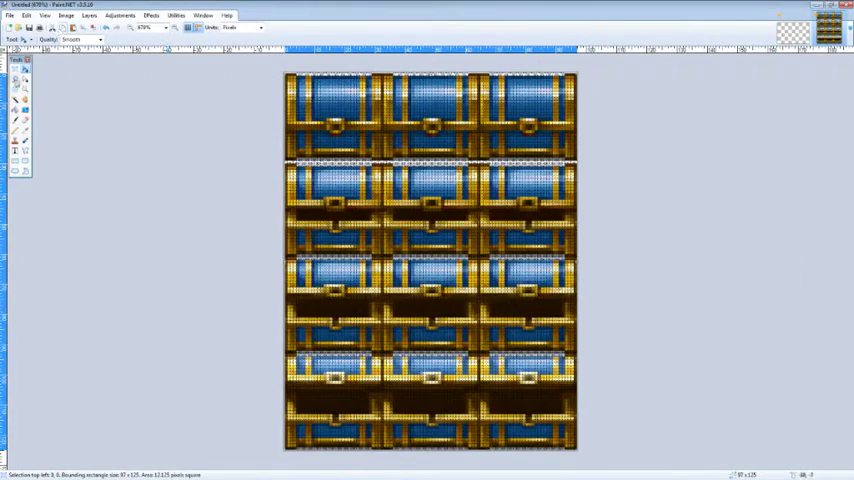
pyautogui.click(22, 98)
pyautogui.click(330, 95)
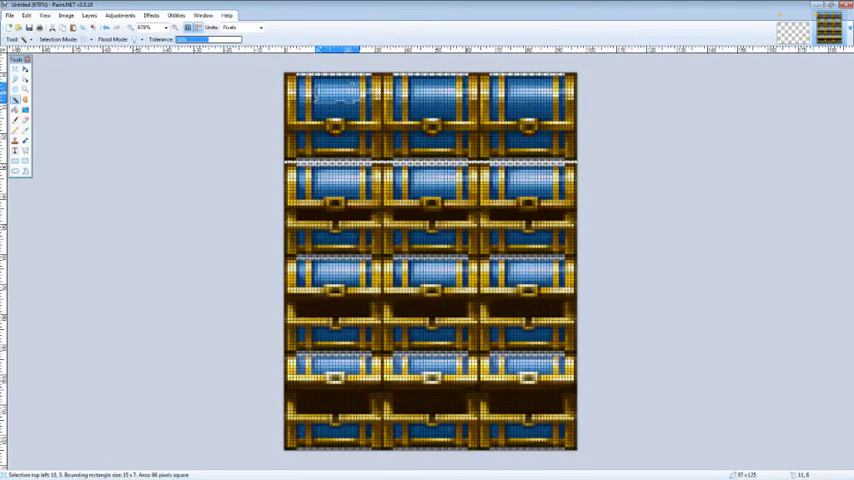
pyautogui.click(215, 38)
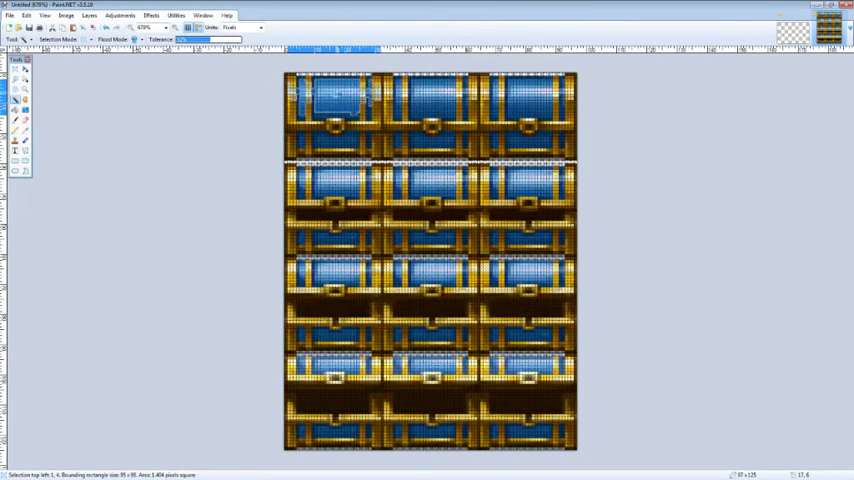
pyautogui.click(185, 38)
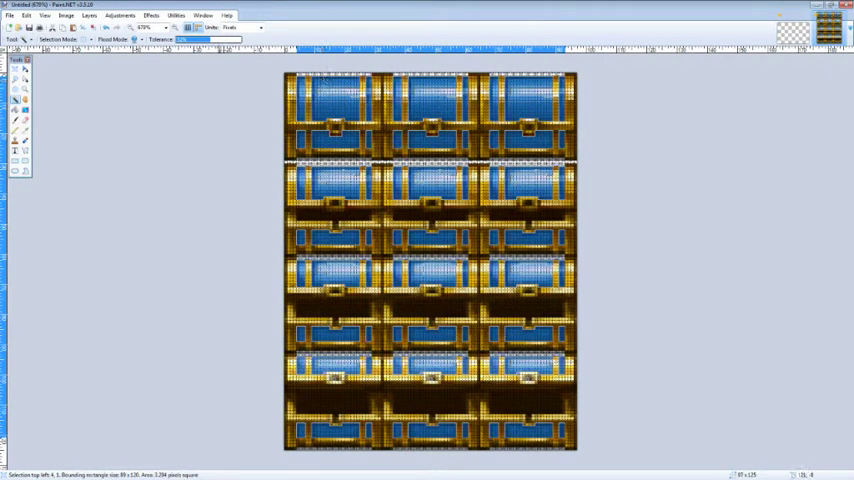
# Zoom in, undo an accidental deletion, and reselect the chests with the Magic Wand.
pyautogui.click(145, 27)
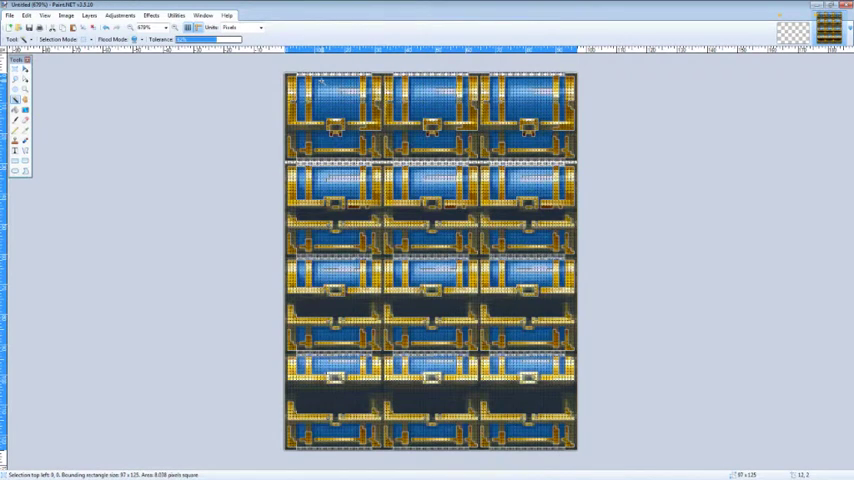
pyautogui.press('s')
pyautogui.press('Delete')
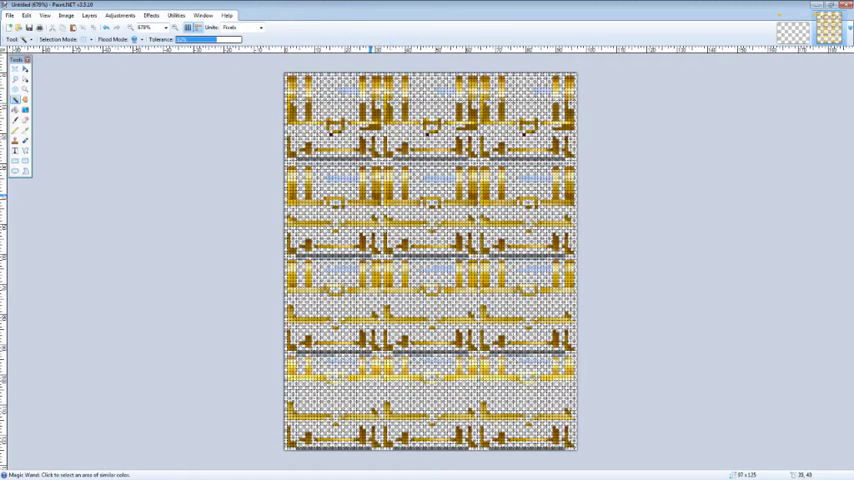
pyautogui.hotkey('ctrl', 'z')
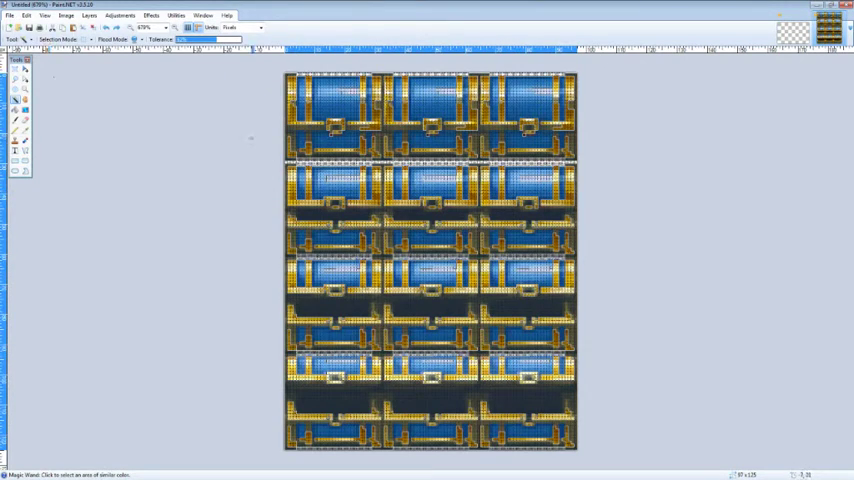
pyautogui.hotkey('ctrl', 'a')
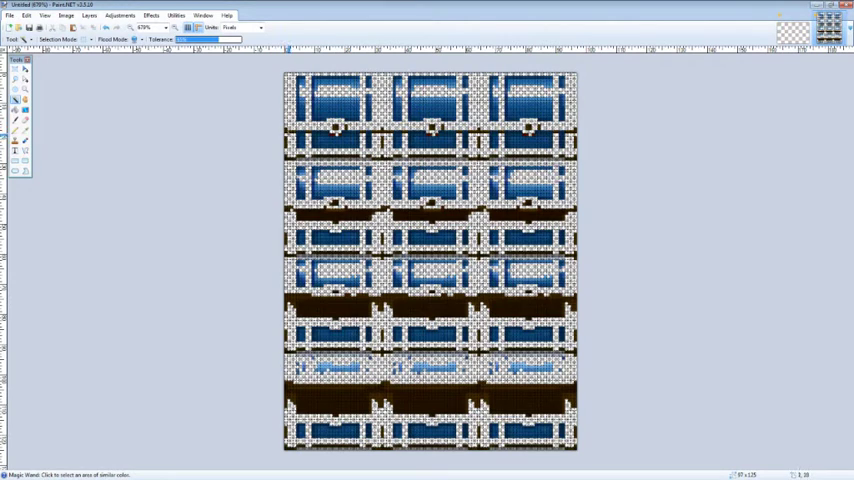
pyautogui.click(285, 143)
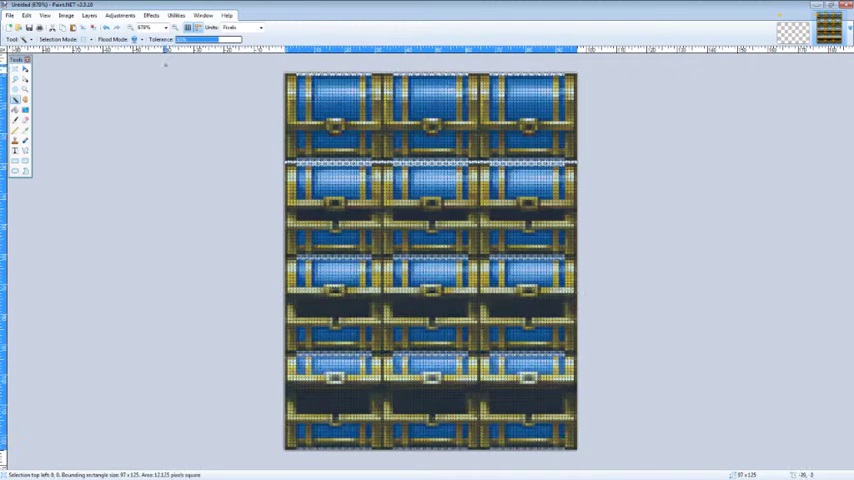
# Shift the chests' hue to give purple frames and yellow lids.
pyautogui.click(120, 15)
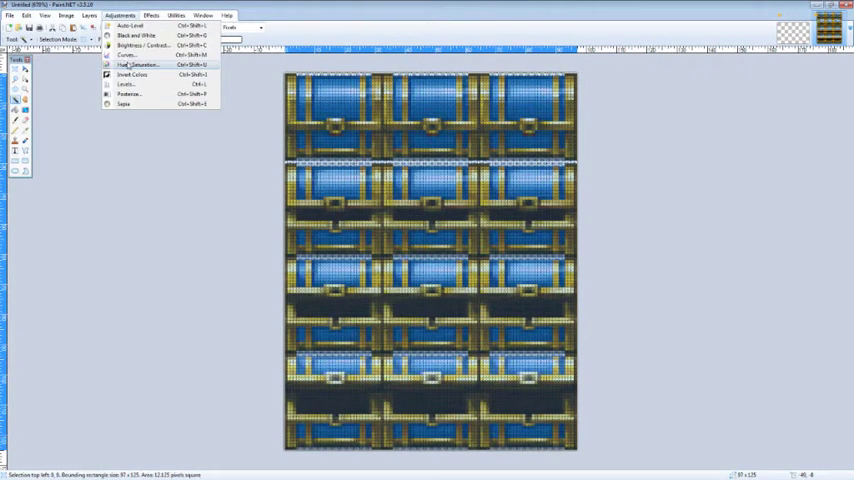
pyautogui.click(125, 43)
pyautogui.moveTo(404, 218); pyautogui.dragTo(449, 217)
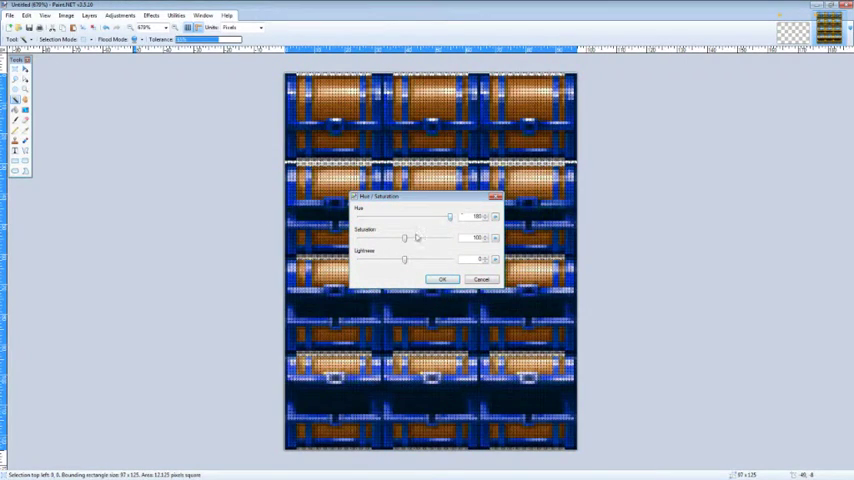
pyautogui.moveTo(405, 238)
pyautogui.mouseDown()
pyautogui.moveTo(448, 240)
pyautogui.moveTo(402, 240)
pyautogui.mouseUp()
pyautogui.click(495, 218)
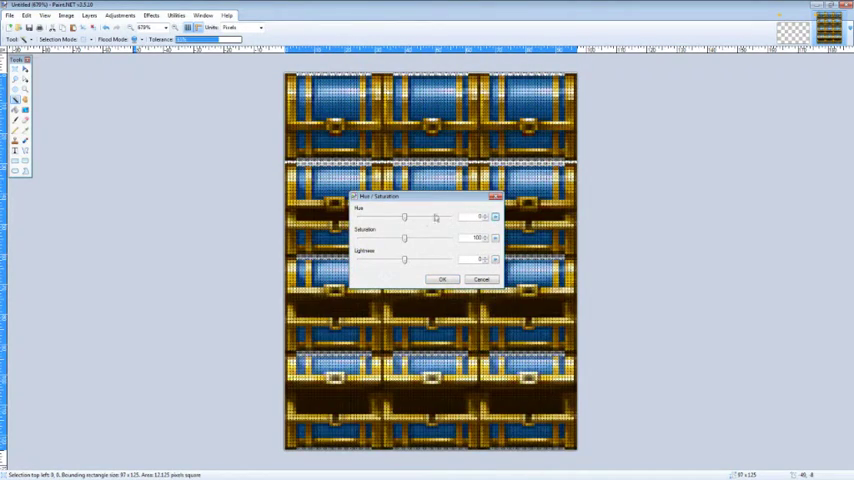
pyautogui.moveTo(404, 219); pyautogui.dragTo(369, 219)
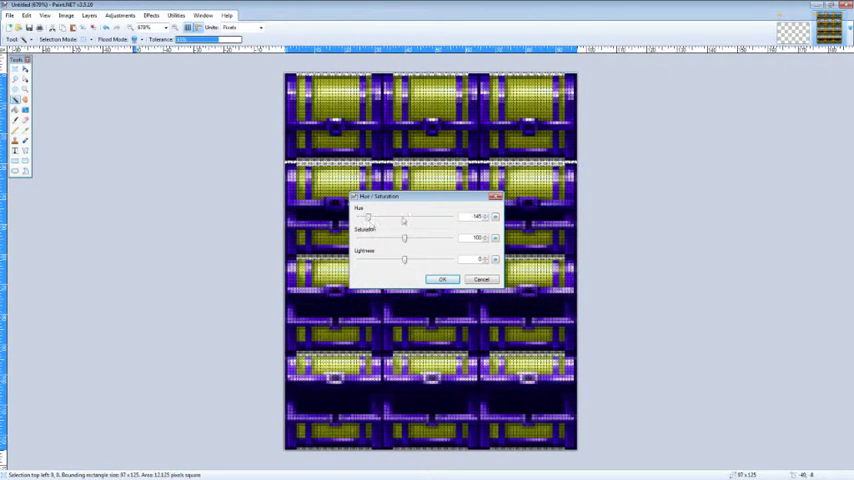
pyautogui.moveTo(404, 239); pyautogui.dragTo(421, 240)
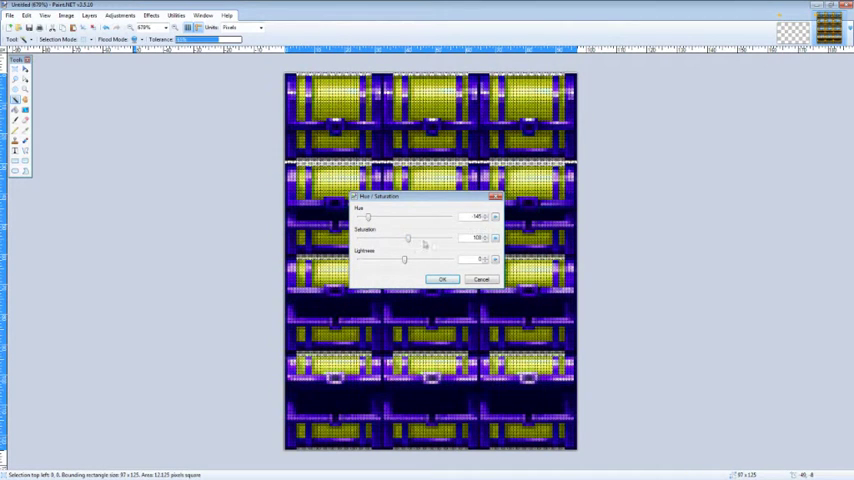
pyautogui.click(495, 239)
pyautogui.click(443, 281)
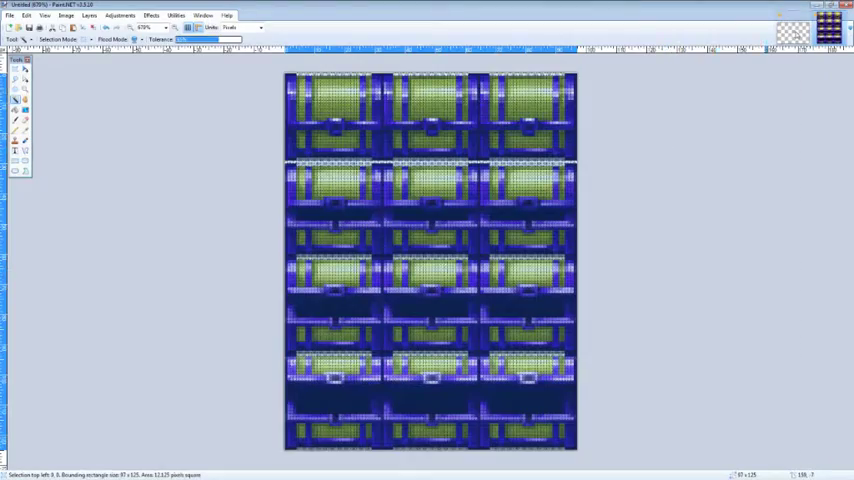
# Paste the recoloured chests into the Chest sheet and save it as customchest.png.
pyautogui.hotkey('ctrl', 'Tab')
pyautogui.hotkey('ctrl', 'v')
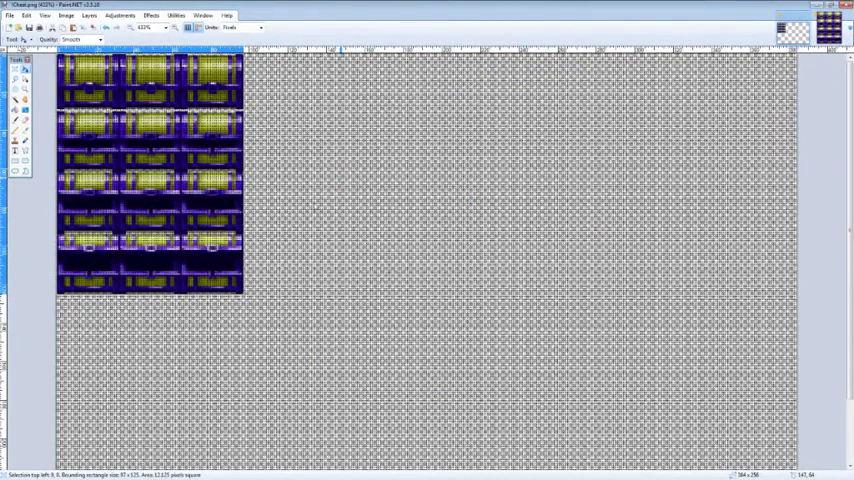
pyautogui.hotkey('ctrl', 'shift', 's')
pyautogui.write('customchest')
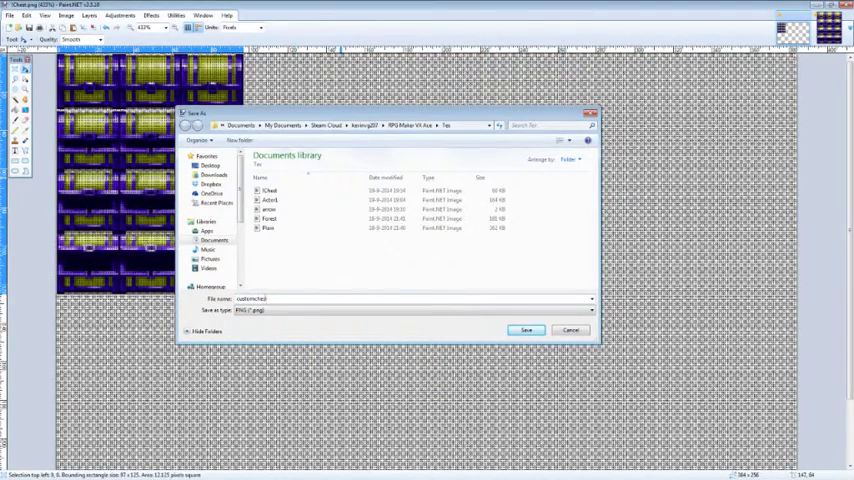
pyautogui.press('Return')
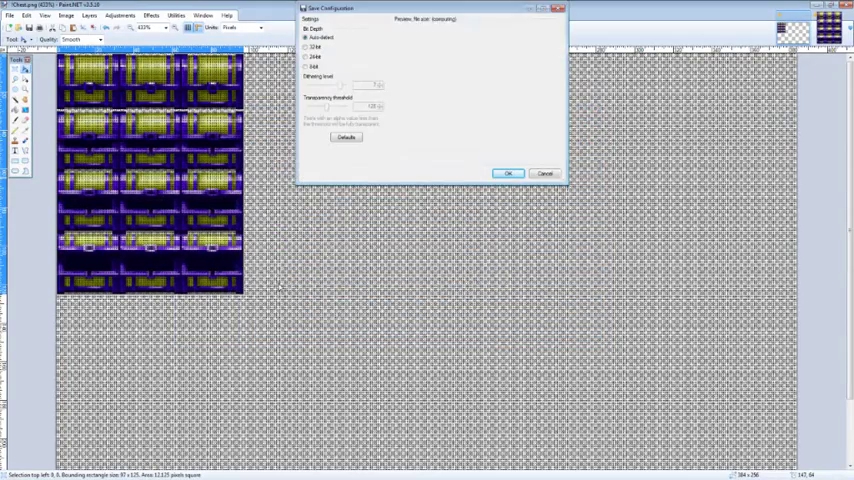
pyautogui.click(508, 174)
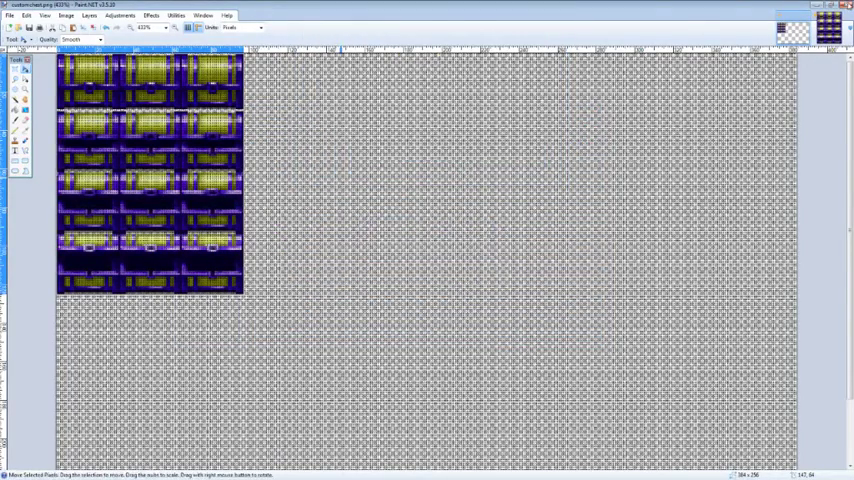
pyautogui.hotkey('ctrl', 'w')
# Back in RPG Maker, import customchest and delete the old customchest graphic.
pyautogui.click(385, 266)
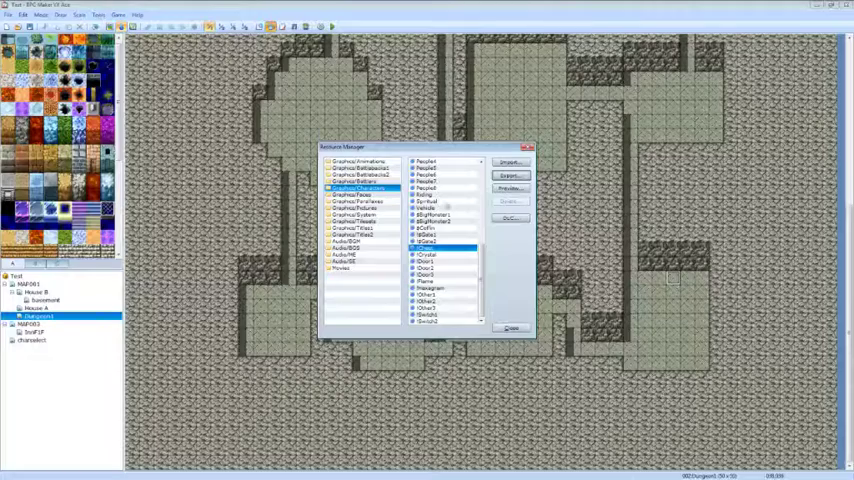
pyautogui.click(512, 161)
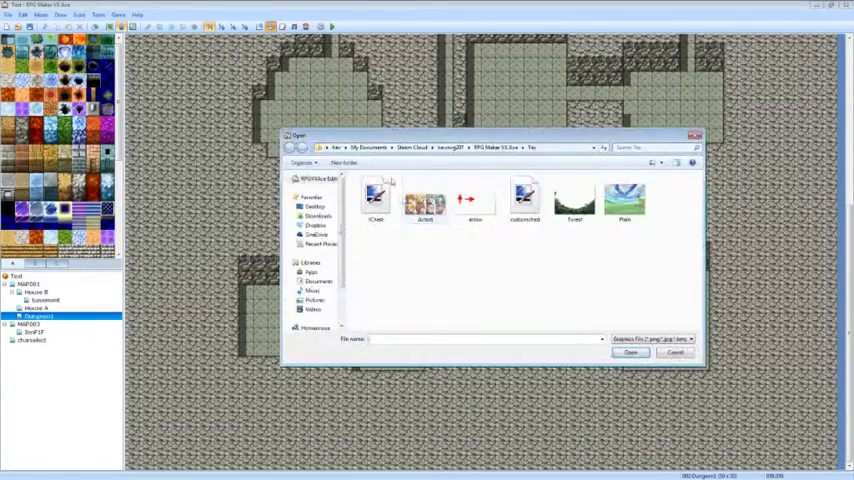
pyautogui.doubleClick(525, 200)
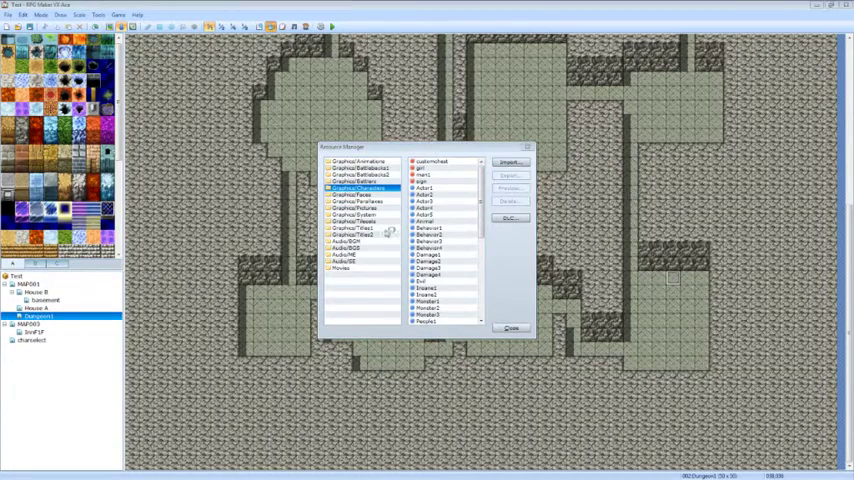
pyautogui.click(431, 161)
pyautogui.click(508, 201)
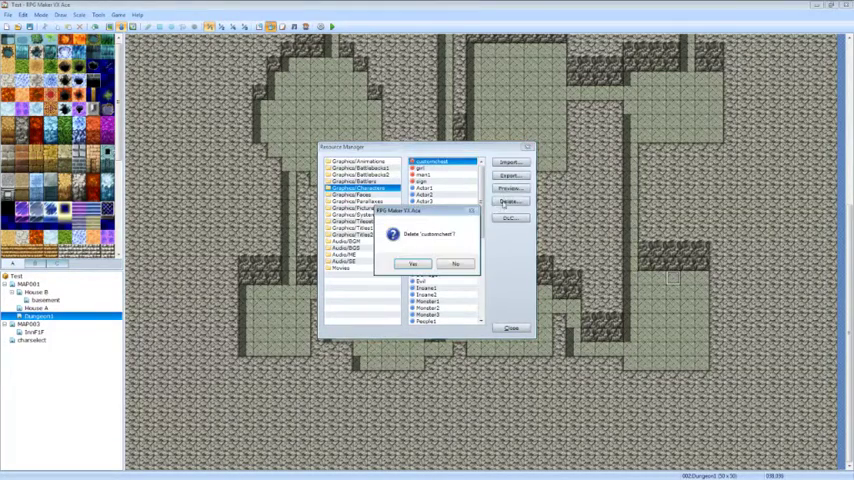
pyautogui.click(417, 264)
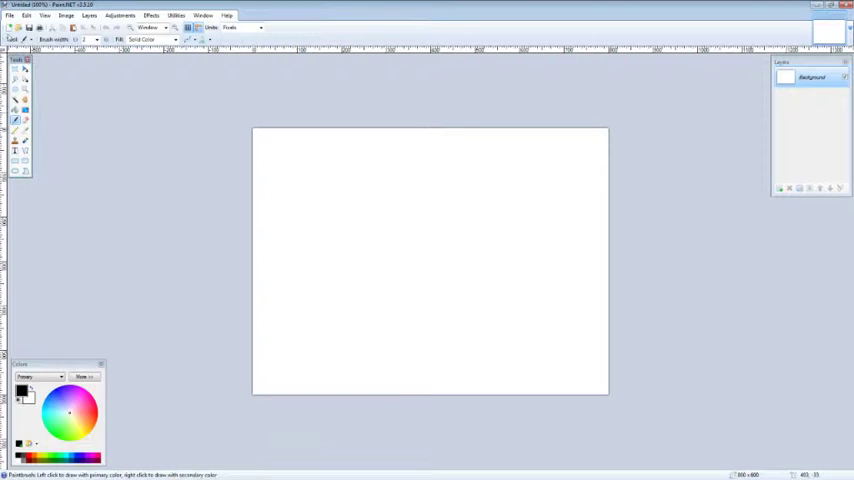
# Reopen the Resource Manager, browse for a customchest import, then close the manager.
pyautogui.click(10, 15)
pyautogui.click(10, 15)
pyautogui.click(30, 45)
pyautogui.click(150, 62)
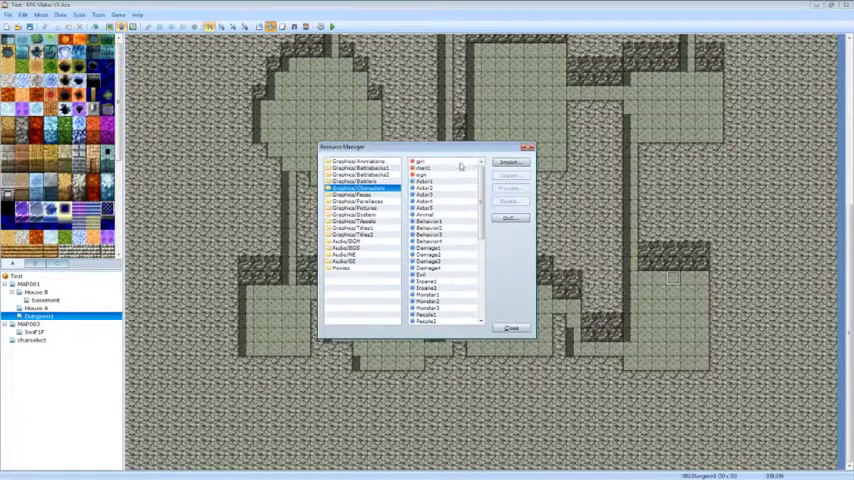
pyautogui.click(508, 163)
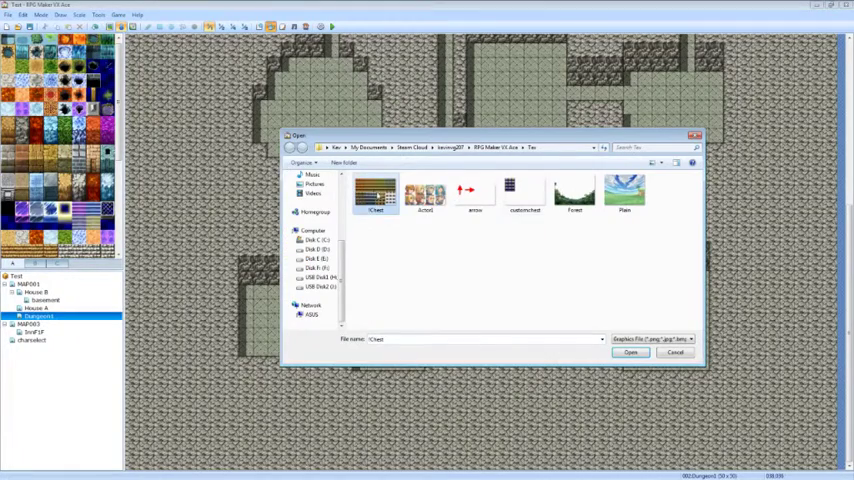
pyautogui.press('Escape')
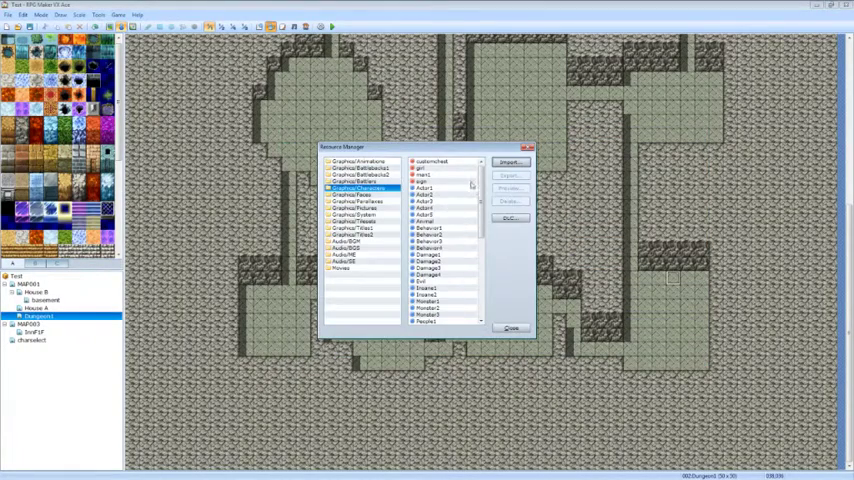
pyautogui.click(511, 328)
# Create a quick Treasure Chest event on the Dungeon1 tile.
pyautogui.rightClick(676, 283)
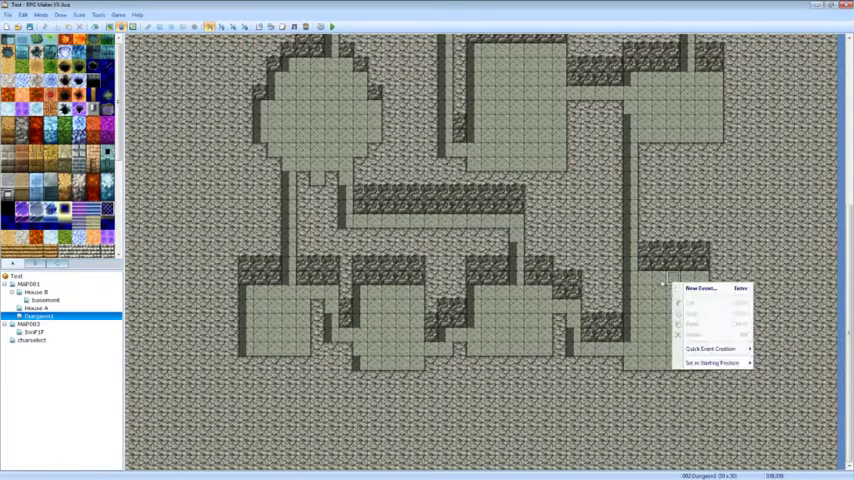
pyautogui.moveTo(710, 348)
pyautogui.click(782, 368)
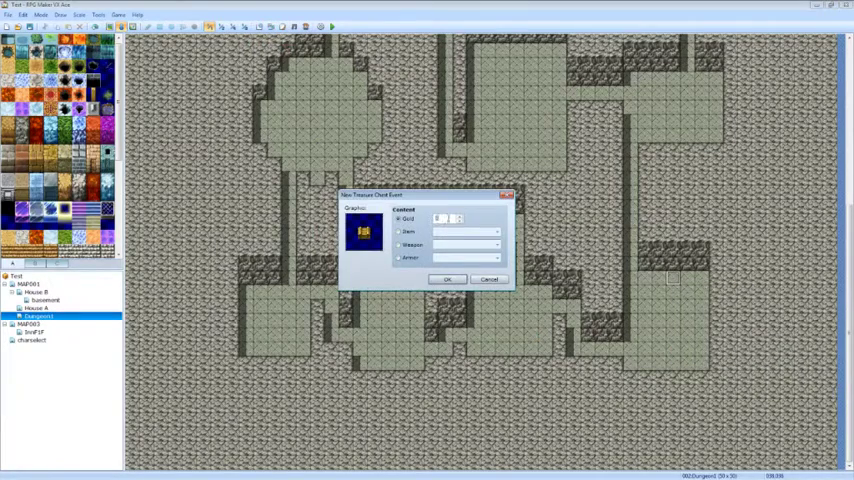
pyautogui.write('200')
pyautogui.press('Return')
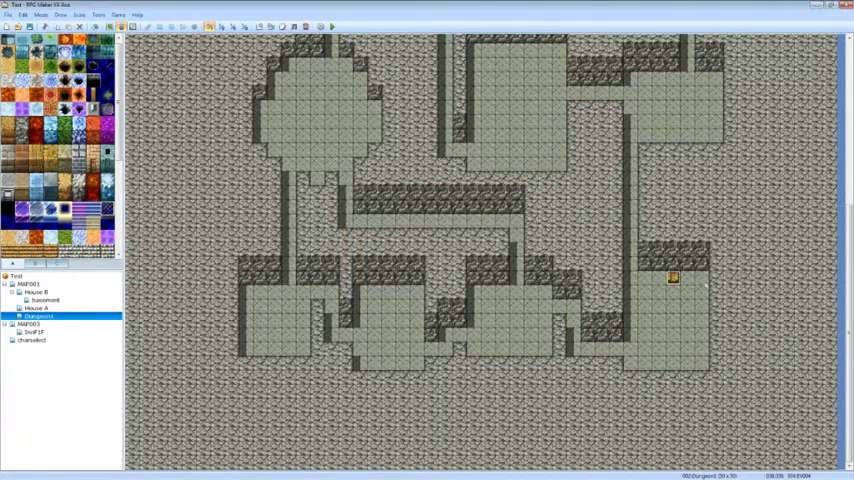
# Create a 200-gold quick Treasure Chest on that tile using the customchest graphic.
pyautogui.rightClick(676, 283)
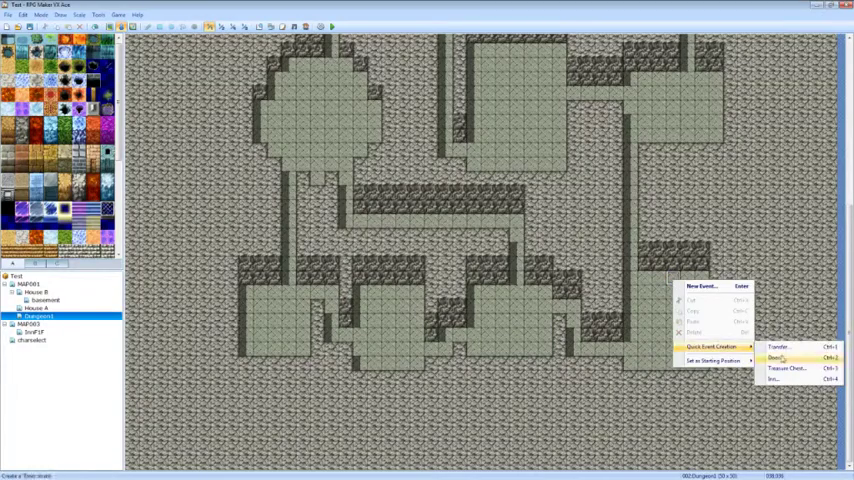
pyautogui.click(780, 355)
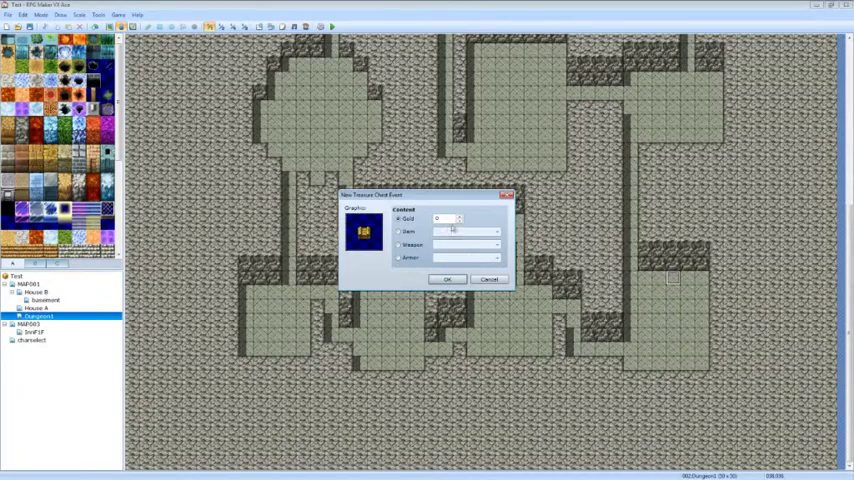
pyautogui.doubleClick(440, 219)
pyautogui.doubleClick(363, 232)
pyautogui.scroll(2, 300, 240)
pyautogui.click(295, 145)
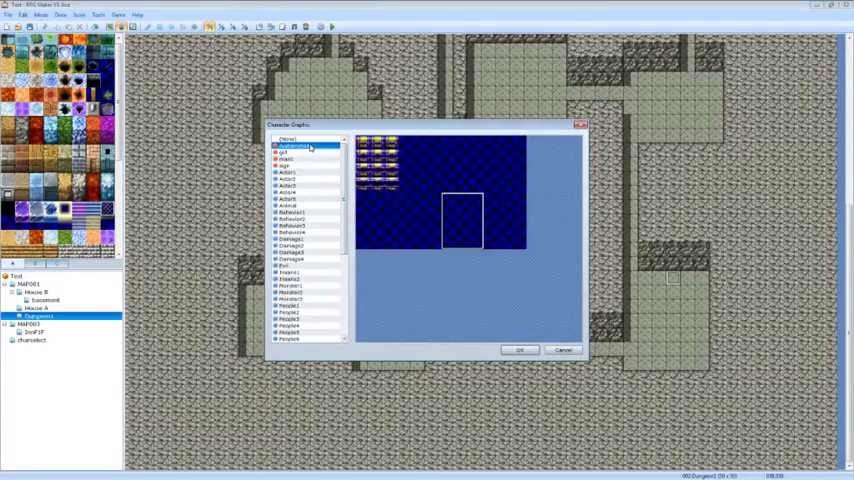
pyautogui.doubleClick(295, 145)
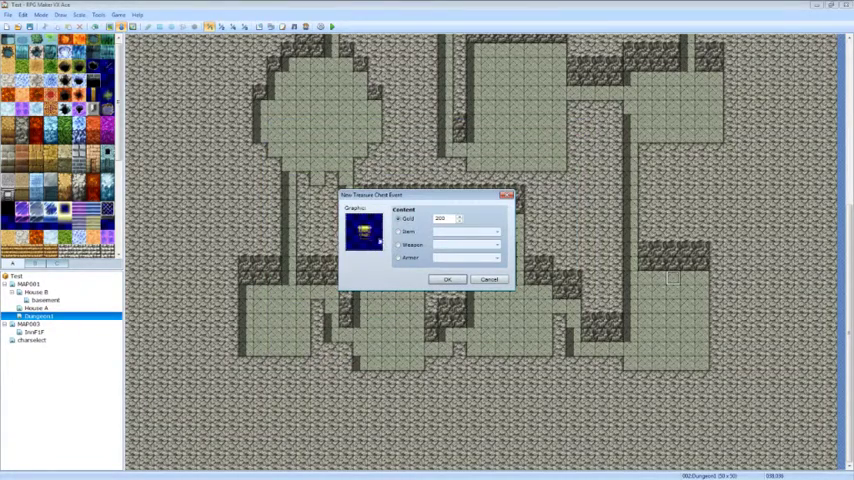
pyautogui.doubleClick(365, 232)
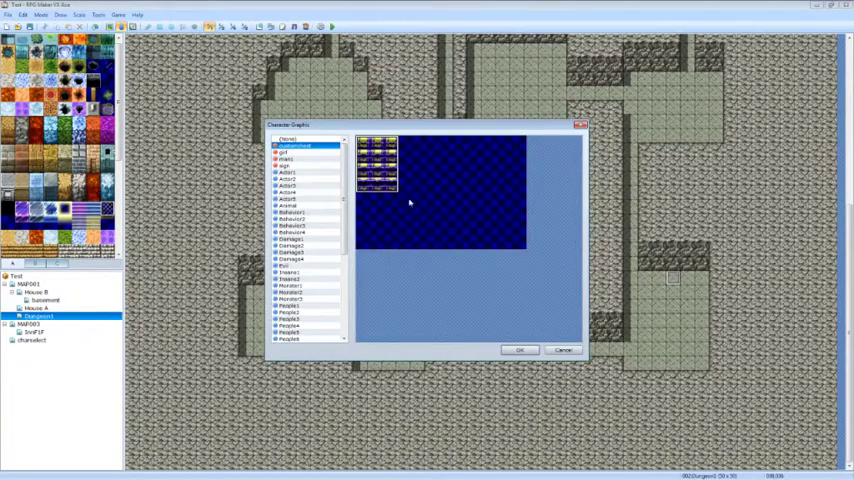
pyautogui.click(563, 350)
pyautogui.click(480, 282)
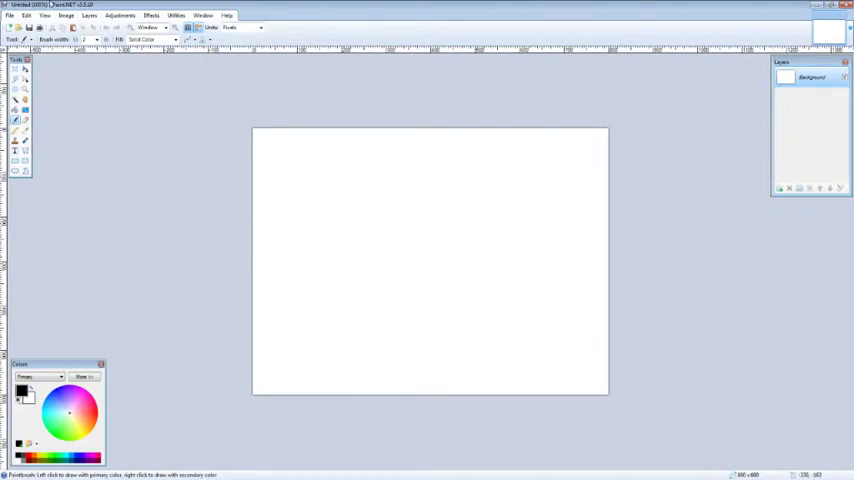
# Reopen Chest.png from recent files and copy its blue chests into a new image.
pyautogui.click(9, 15)
pyautogui.click(75, 34)
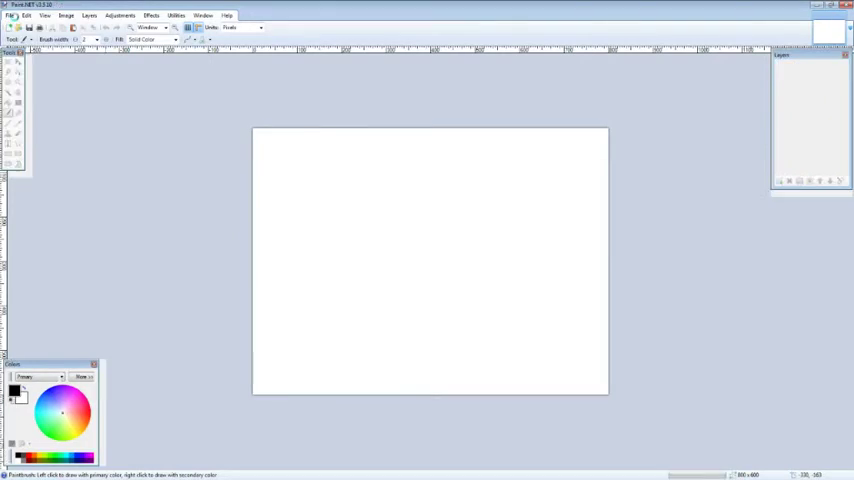
pyautogui.click(10, 15)
pyautogui.click(30, 44)
pyautogui.click(130, 65)
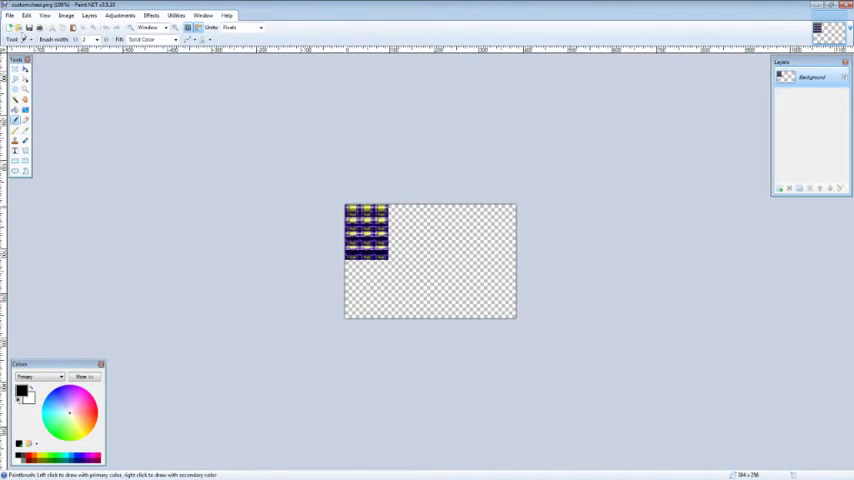
pyautogui.scroll(5, 430, 260)
pyautogui.moveTo(725, 68)
pyautogui.mouseDown()
pyautogui.moveTo(595, 190)
pyautogui.moveTo(580, 248)
pyautogui.mouseUp()
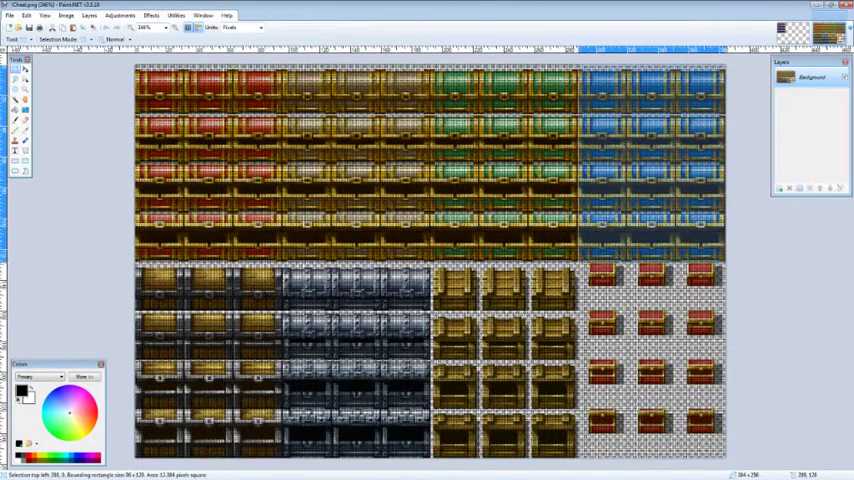
pyautogui.scroll(4, 536, 317)
pyautogui.hotkey('ctrl', 'c')
pyautogui.hotkey('ctrl', 'n')
pyautogui.press('Return')
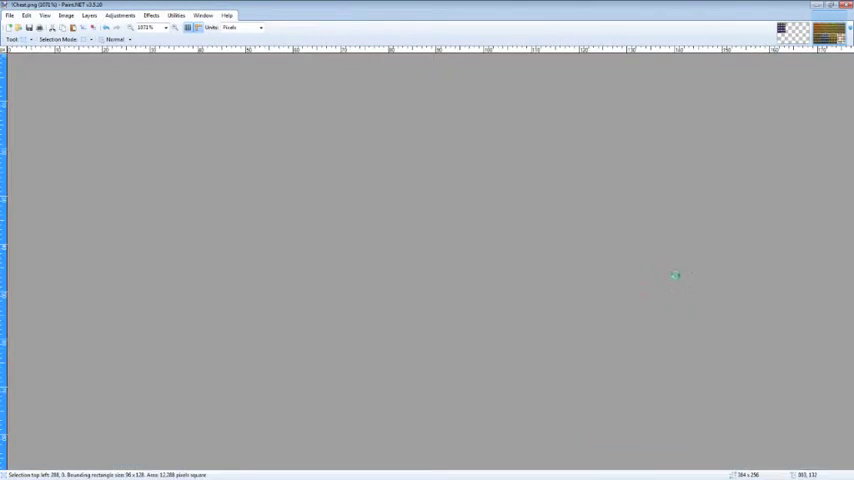
pyautogui.hotkey('ctrl', 'v')
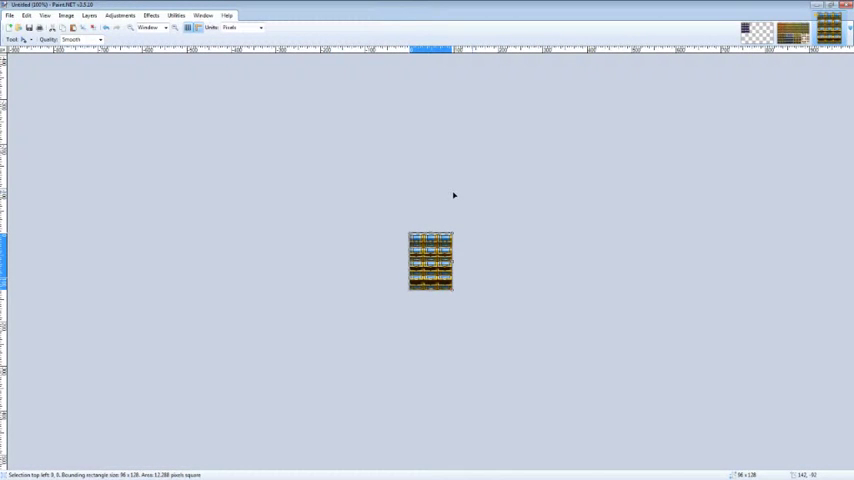
# Shift the copied chests' hue to turn them purple.
pyautogui.click(119, 15)
pyautogui.click(135, 38)
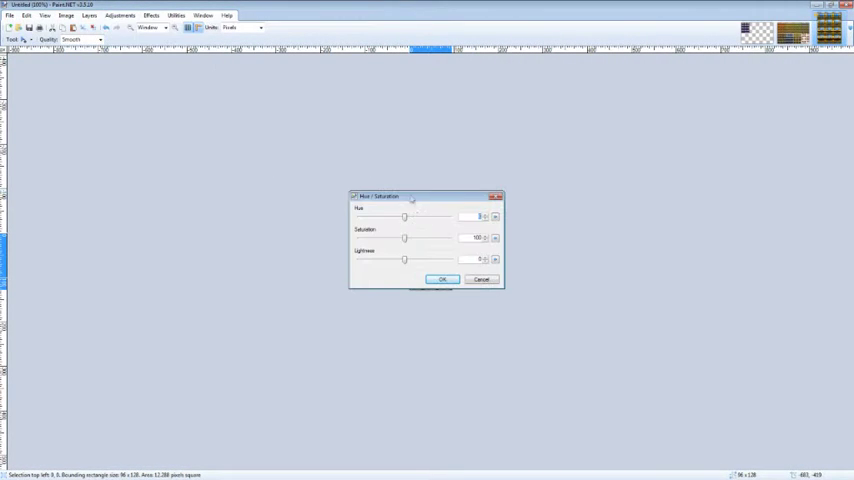
pyautogui.moveTo(411, 197)
pyautogui.mouseDown()
pyautogui.moveTo(225, 188)
pyautogui.moveTo(182, 208)
pyautogui.mouseUp()
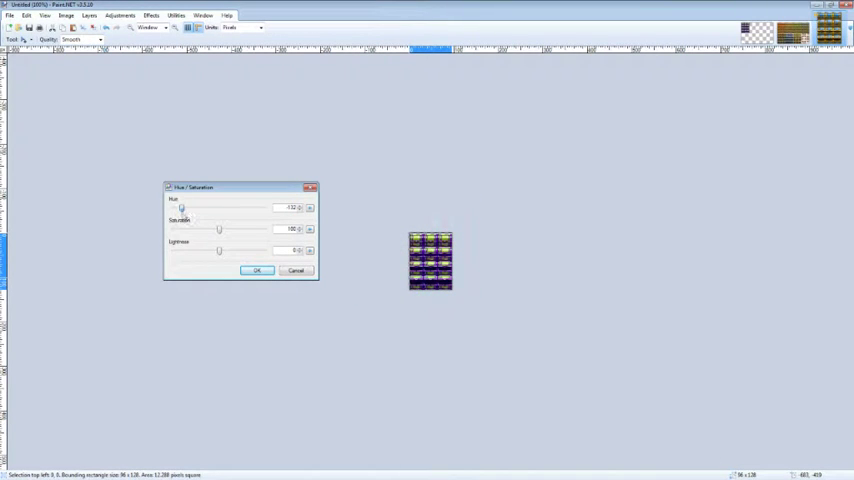
pyautogui.click(256, 271)
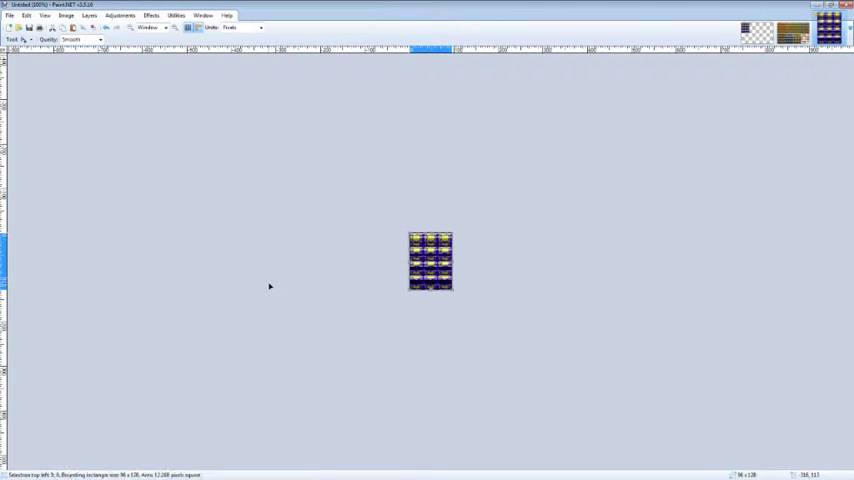
# In customchest, replace the old chest sprites with the purple chests at the top-left.
pyautogui.hotkey('ctrl', 'Tab')
pyautogui.hotkey('ctrl', 'Tab')
pyautogui.hotkey('ctrl', 'Tab')
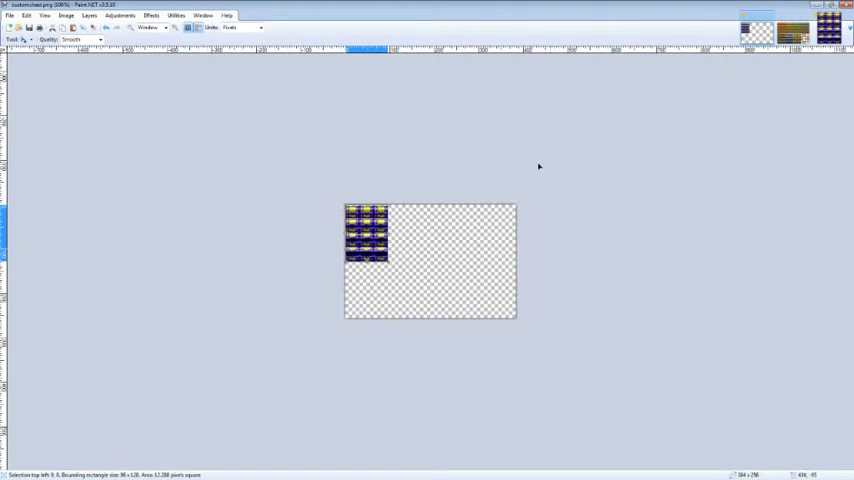
pyautogui.hotkey('ctrl', 'shift', 's')
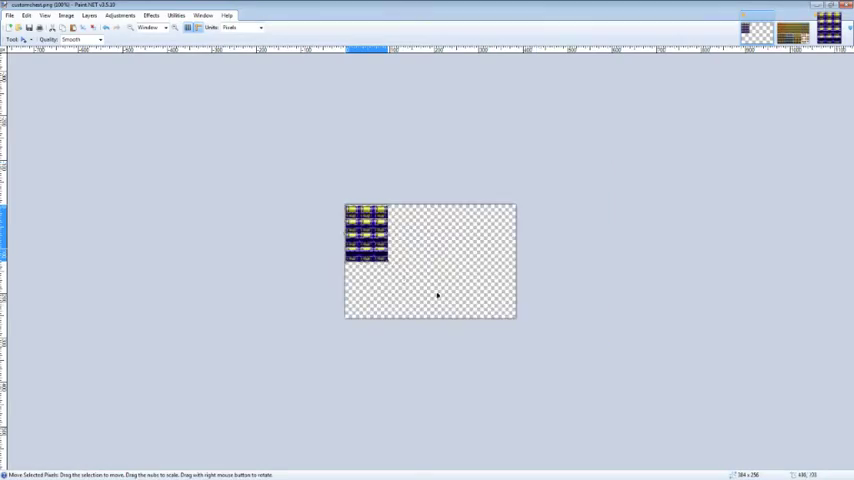
pyautogui.scroll(2, 404, 278)
pyautogui.scroll(1, 345, 210)
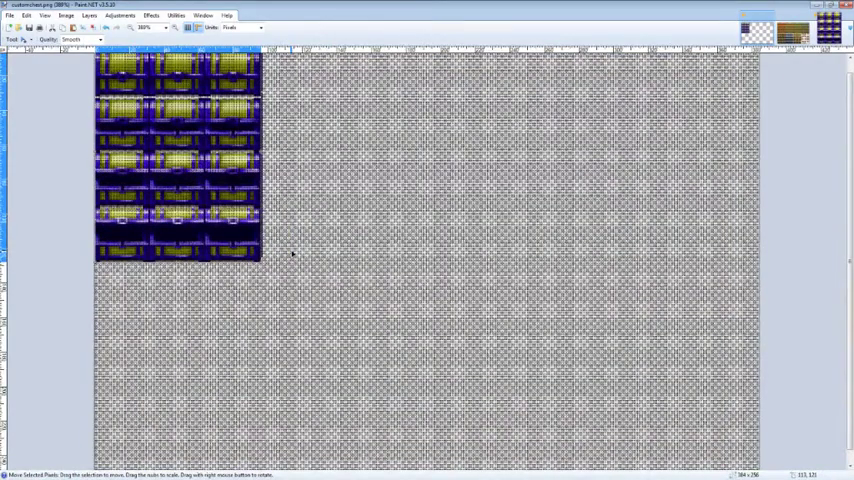
pyautogui.hotkey('ctrl', 'shift', 's')
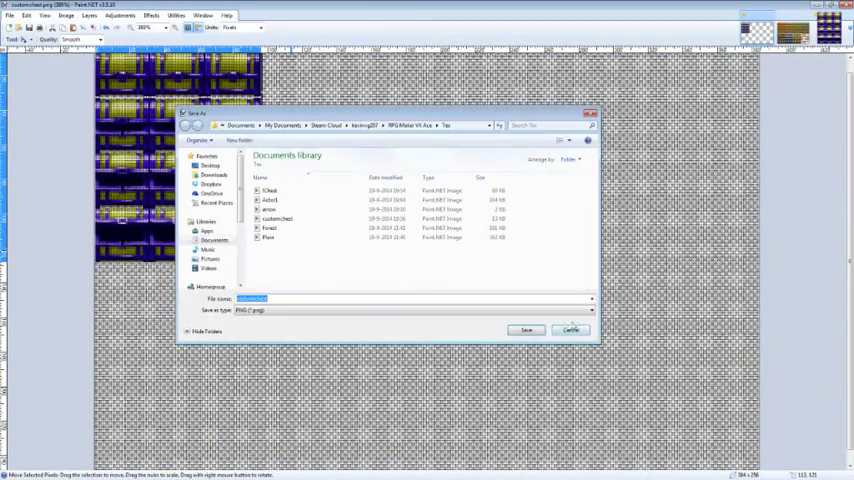
pyautogui.press('Return')
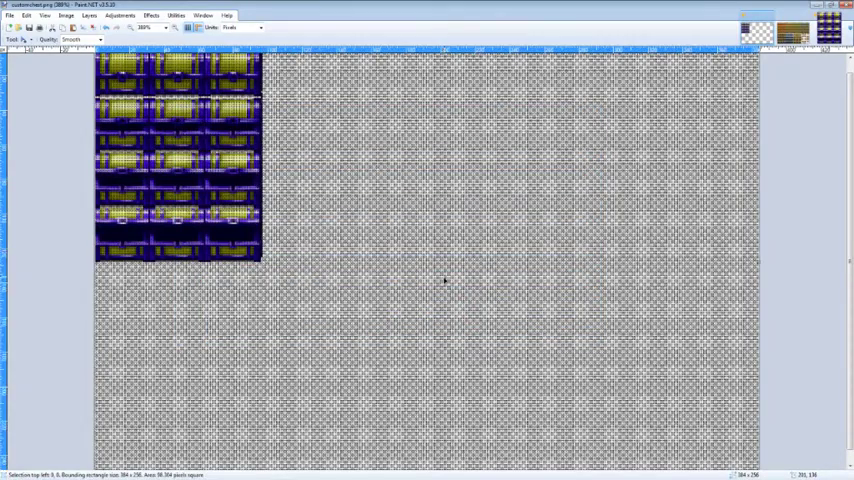
pyautogui.hotkey('ctrl', 'x')
pyautogui.hotkey('ctrl', 'v')
pyautogui.scroll(-2, 445, 282)
pyautogui.scroll(1, 370, 242)
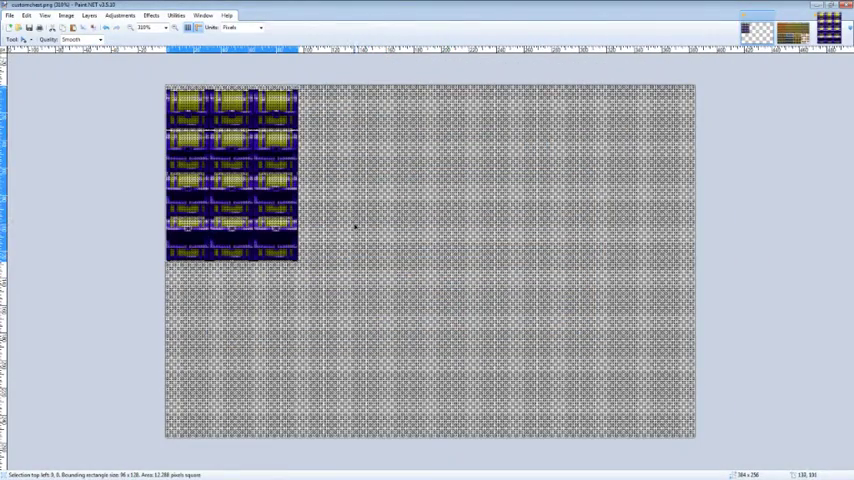
# Save the realigned sheet over the existing customchest.png.
pyautogui.hotkey('ctrl', 'shift', 's')
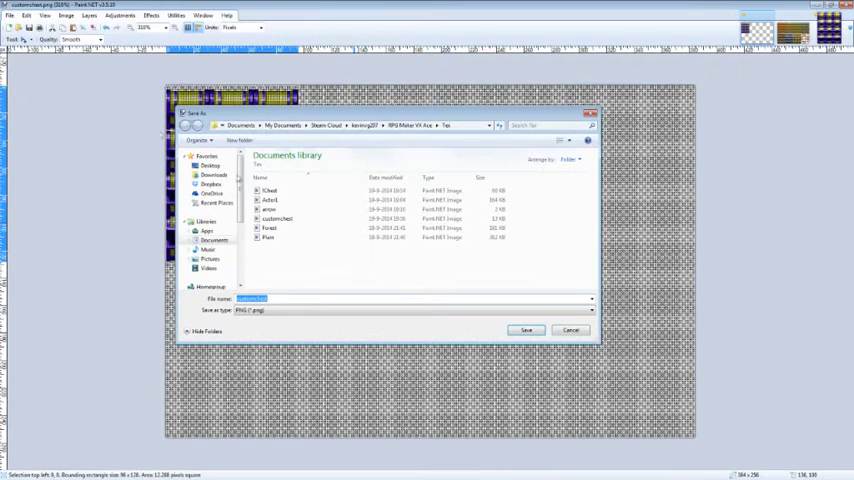
pyautogui.click(526, 330)
pyautogui.click(451, 247)
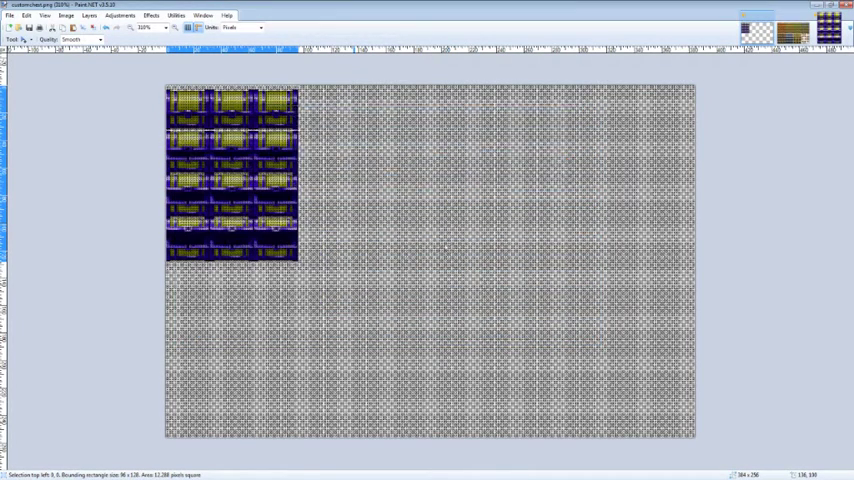
pyautogui.click(508, 174)
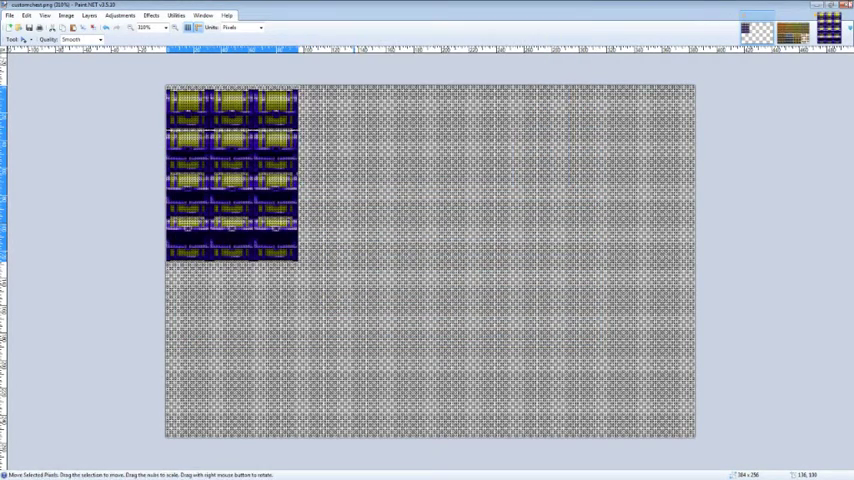
# Close Paint.NET, then select customchest in the Resource Manager's Graphics/Characters.
pyautogui.hotkey('ctrl', 'w')
pyautogui.click(385, 268)
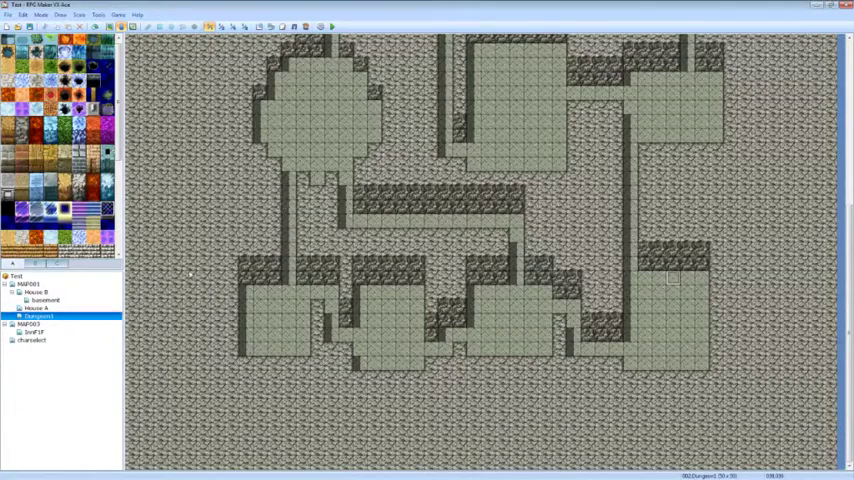
pyautogui.click(270, 26)
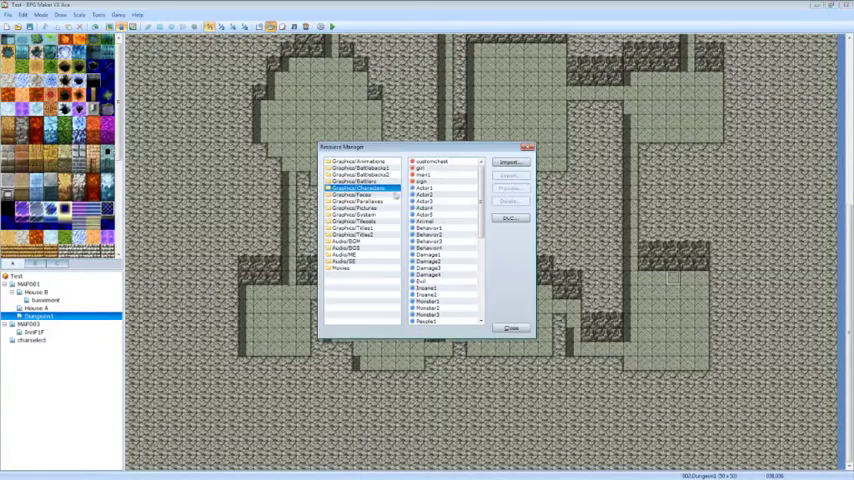
pyautogui.click(358, 187)
pyautogui.click(440, 161)
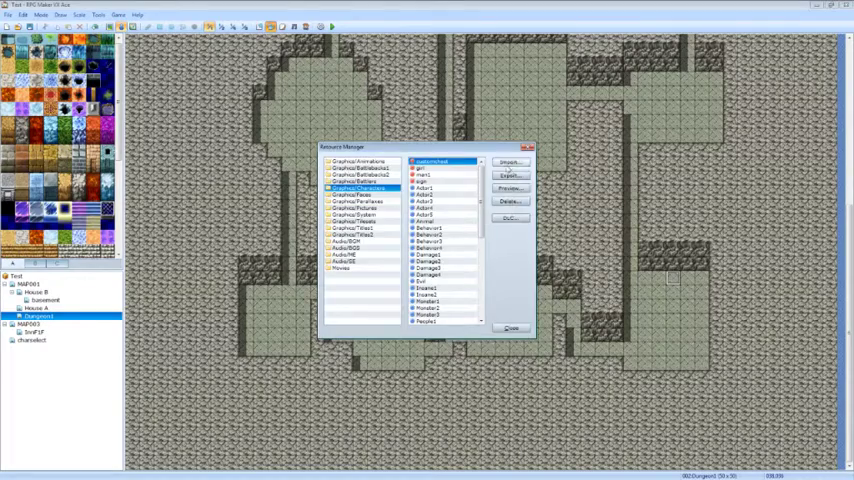
pyautogui.click(510, 163)
pyautogui.press('Escape')
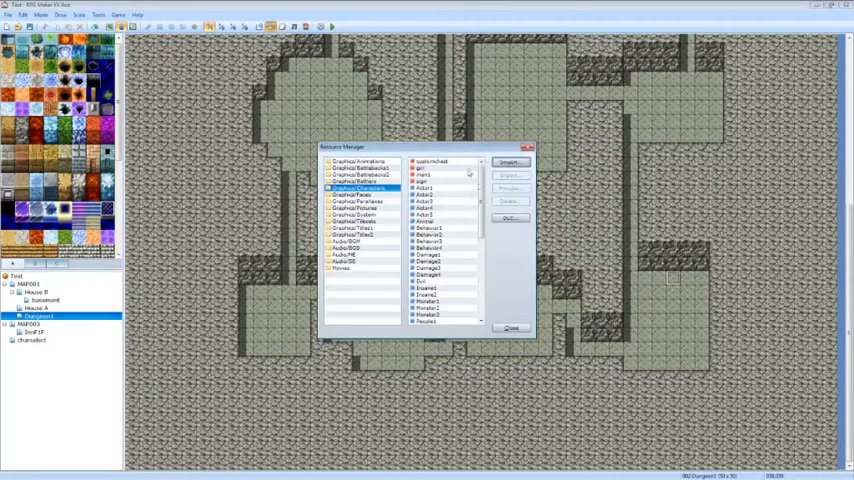
# Preview and delete the old customchest, then import the realigned customchest file.
pyautogui.click(510, 188)
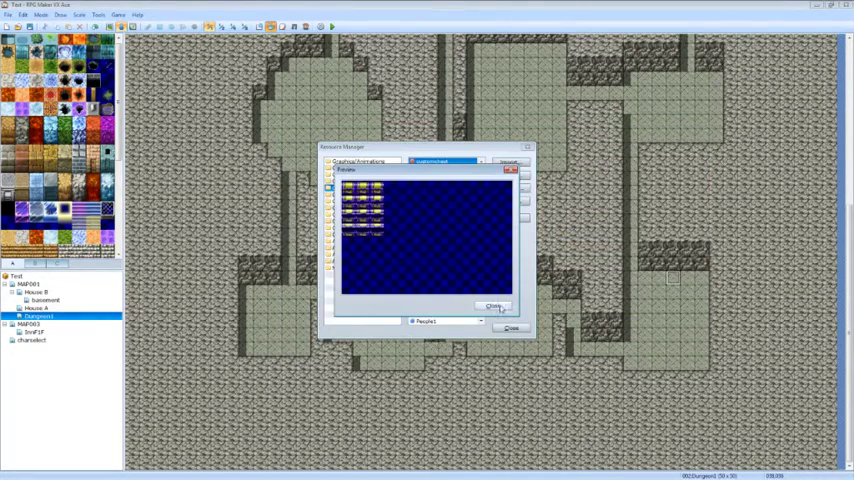
pyautogui.click(492, 305)
pyautogui.click(510, 201)
pyautogui.click(415, 235)
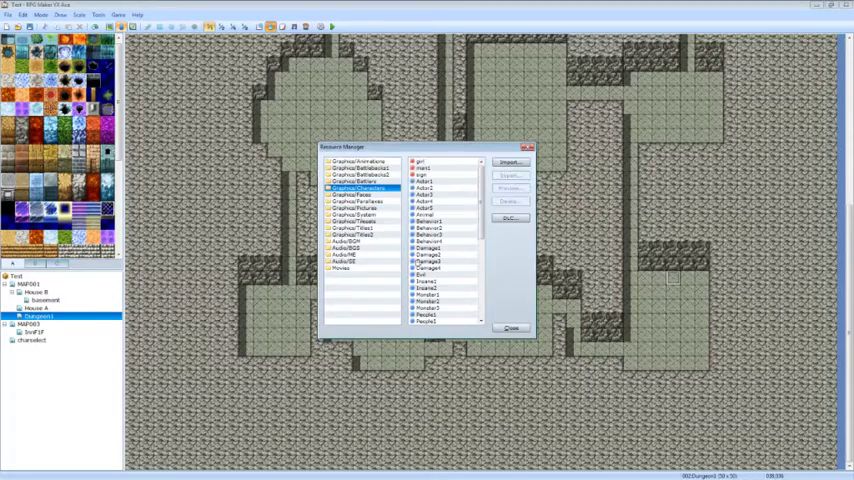
pyautogui.click(510, 163)
pyautogui.doubleClick(457, 213)
# Close the resource manager and start a quick Treasure Chest event using the customchest graphic.
pyautogui.click(512, 327)
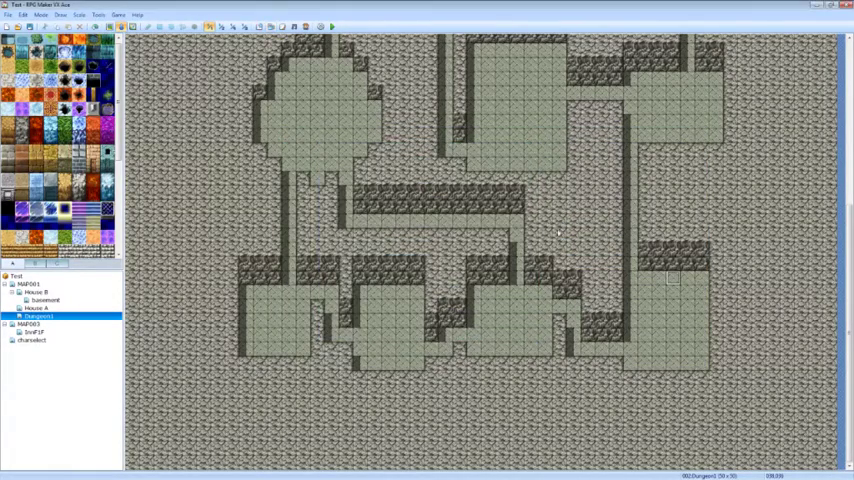
pyautogui.rightClick(678, 277)
pyautogui.moveTo(712, 340)
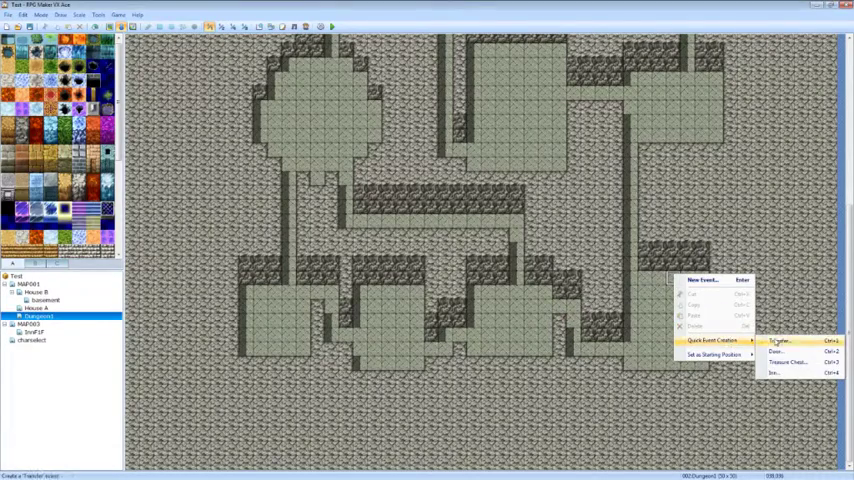
pyautogui.click(790, 356)
pyautogui.doubleClick(372, 231)
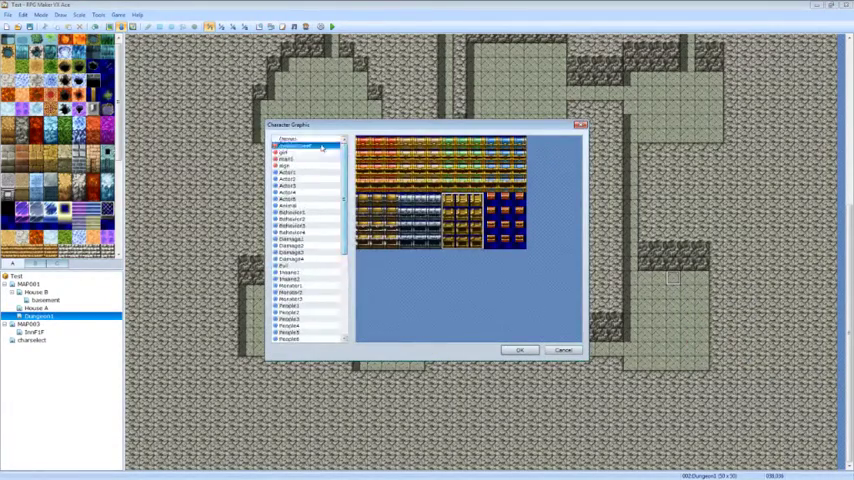
pyautogui.click(300, 150)
pyautogui.doubleClick(460, 200)
# Use the closed customchest frame and give the chest 200 gold.
pyautogui.doubleClick(363, 232)
pyautogui.doubleClick(375, 160)
pyautogui.doubleClick(440, 219)
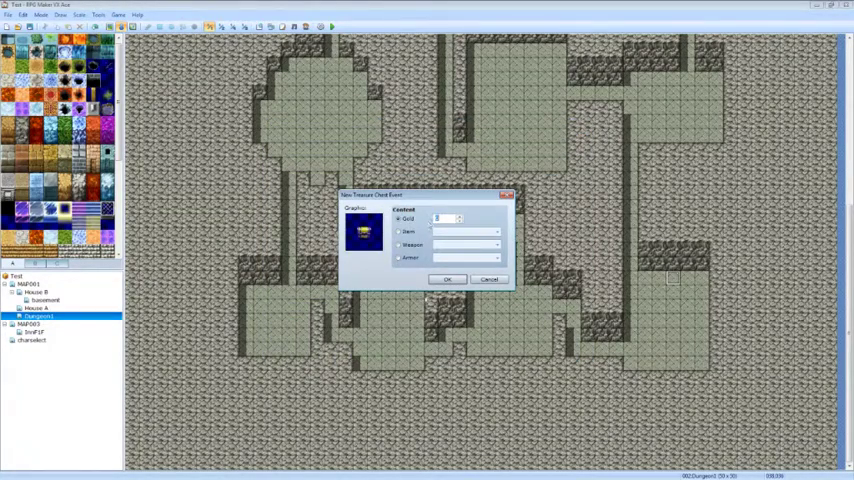
pyautogui.write('200')
pyautogui.click(447, 280)
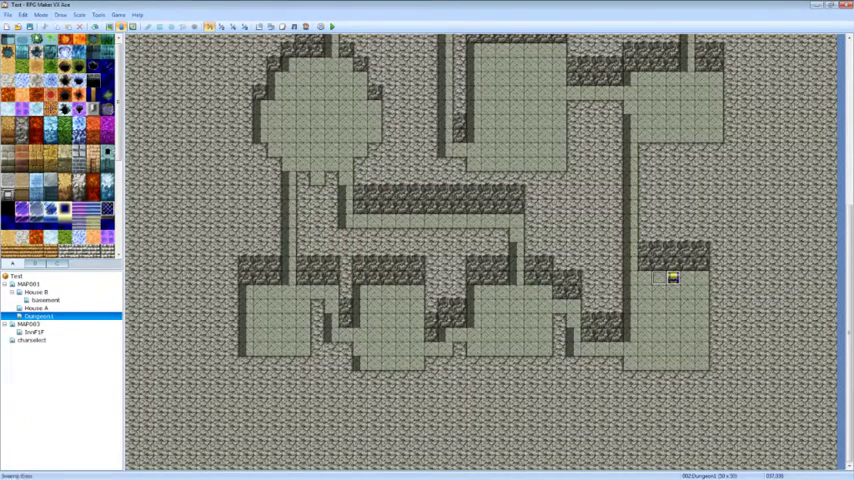
# Start a playtest and continue from save File 1.
pyautogui.click(332, 27)
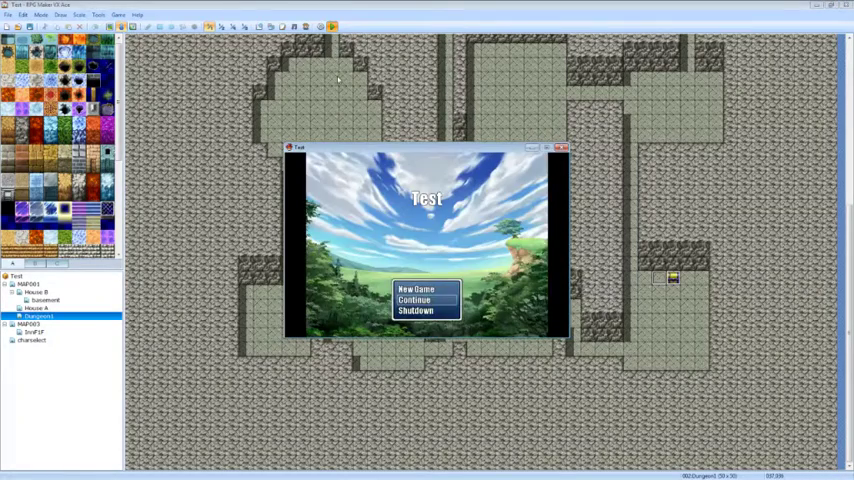
pyautogui.press('Down')
pyautogui.press('Return')
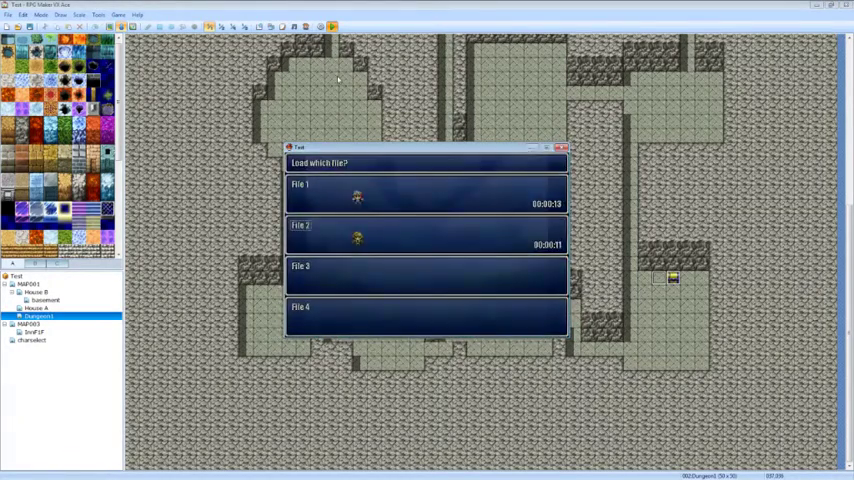
pyautogui.press('Return')
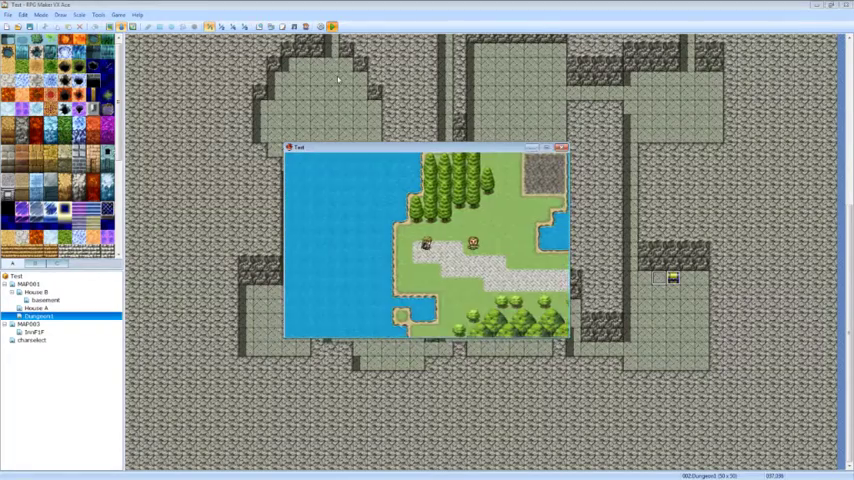
# Walk the hero across the starting map and into the dungeon.
pyautogui.press('Left')
pyautogui.press('Return')
pyautogui.press('Return')
pyautogui.press('Return')
pyautogui.press('Return')
pyautogui.press('Return')
pyautogui.press('Return')
pyautogui.press('Return')
pyautogui.press('Return')
pyautogui.press('Return')
pyautogui.press('Right')
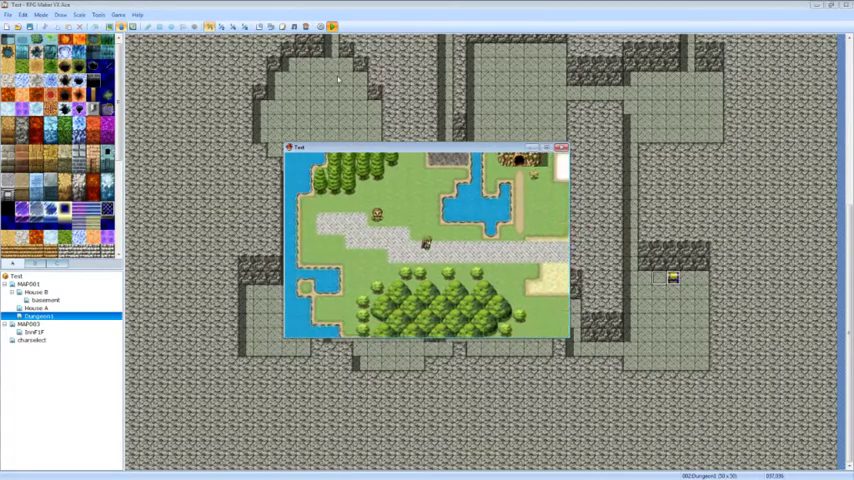
pyautogui.press('Up')
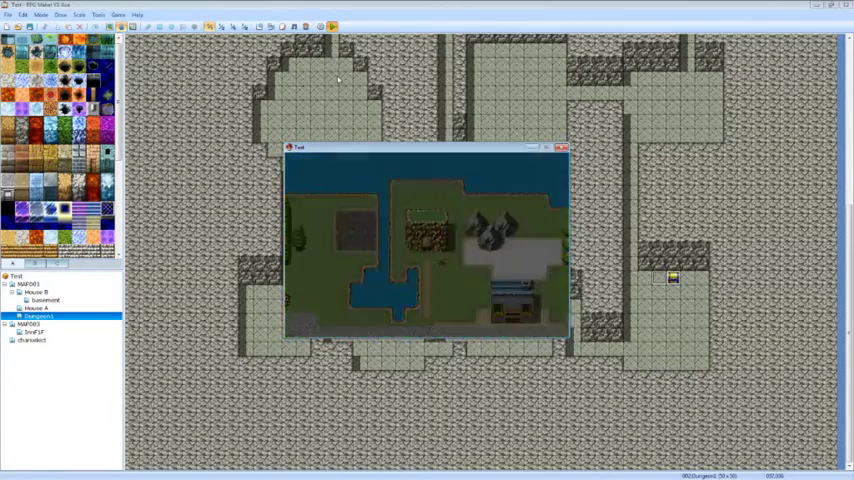
pyautogui.press('Down')
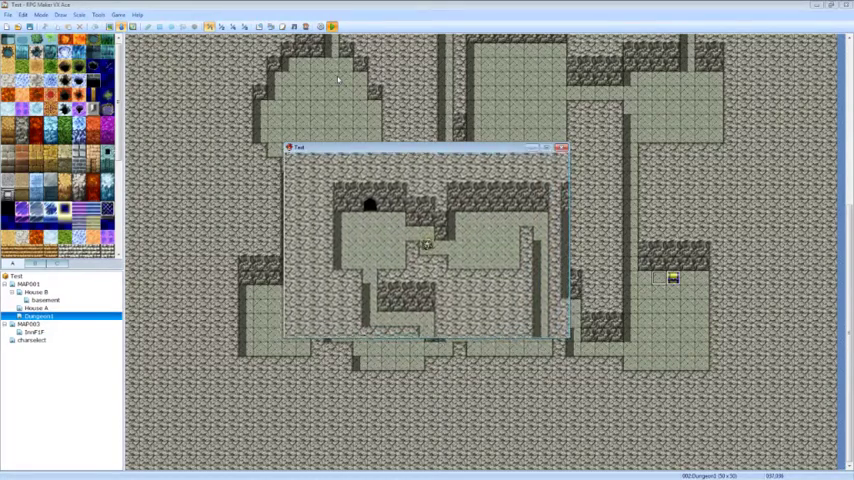
pyautogui.press('Right')
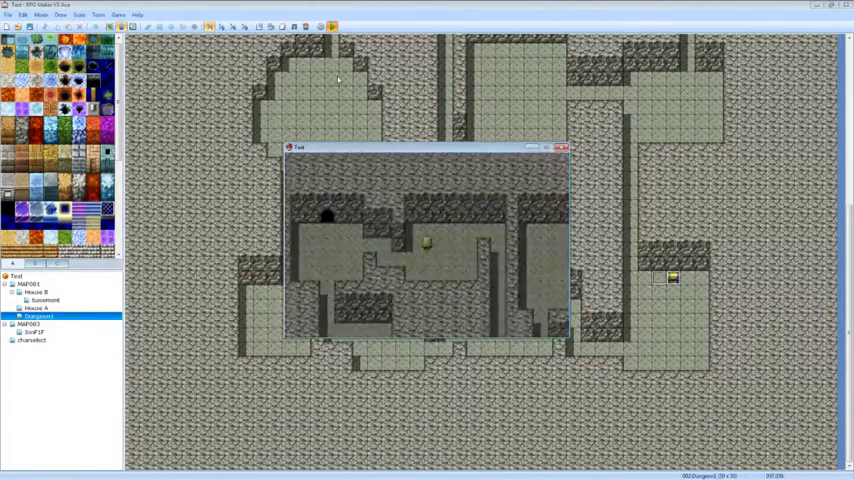
pyautogui.press('Left')
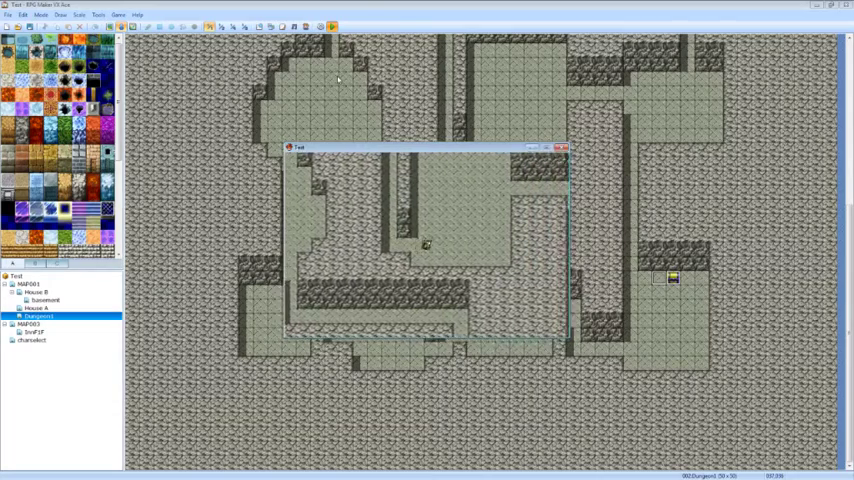
# Reach the custom chest, open it for 200 gold, and recheck it.
pyautogui.press('Right')
pyautogui.press('Right')
pyautogui.press('Right')
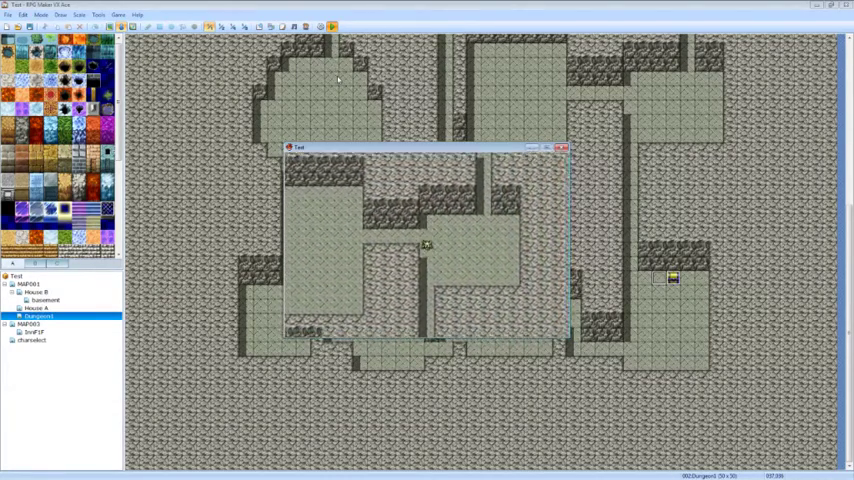
pyautogui.press('Down')
pyautogui.press('Down')
pyautogui.press('Right')
pyautogui.press('Right')
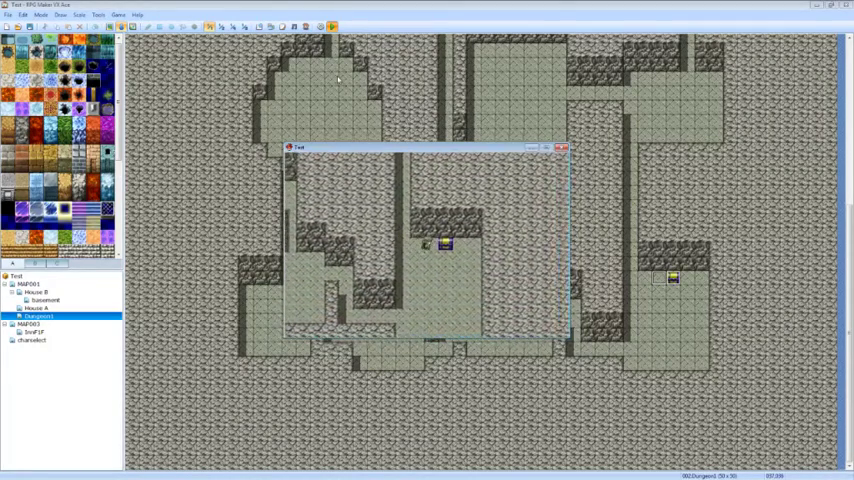
pyautogui.press('Right')
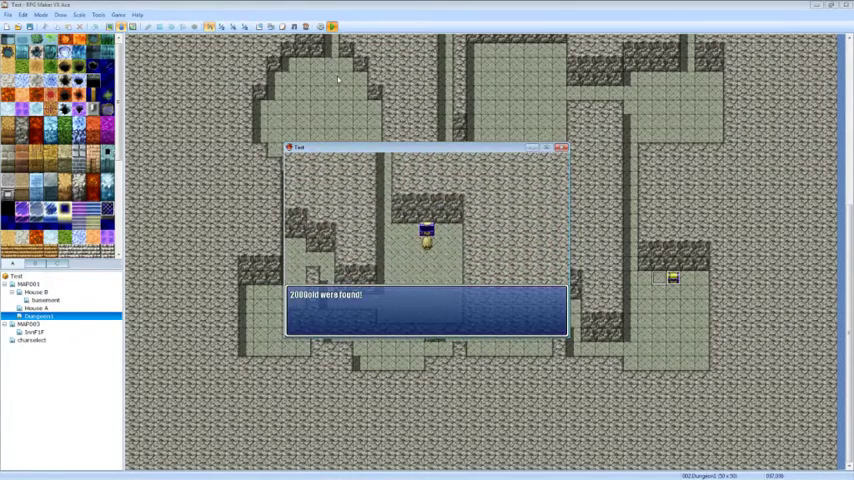
pyautogui.press('Return')
pyautogui.press('Up')
pyautogui.press('Down')
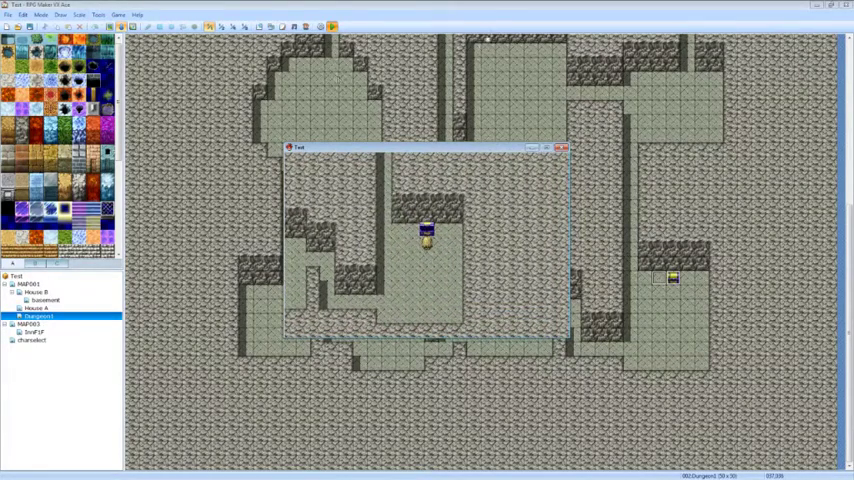
# Close the test game window and return the editor to Map mode with F5.
pyautogui.click(562, 147)
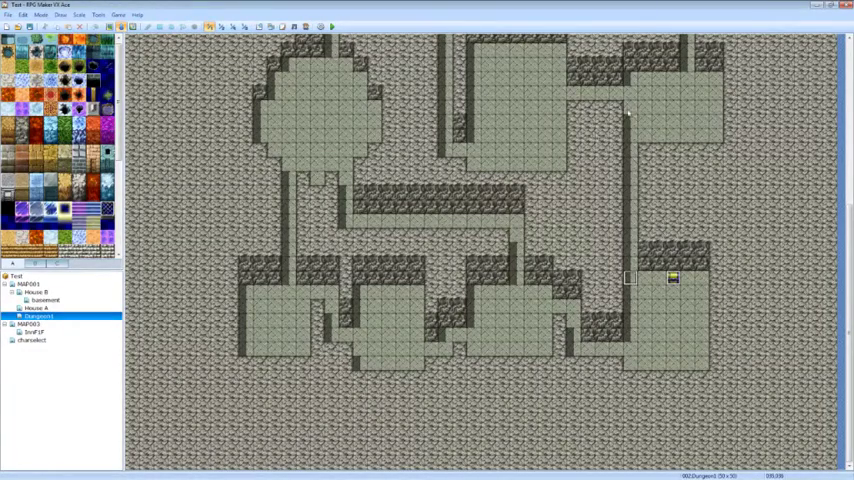
pyautogui.press('F5')
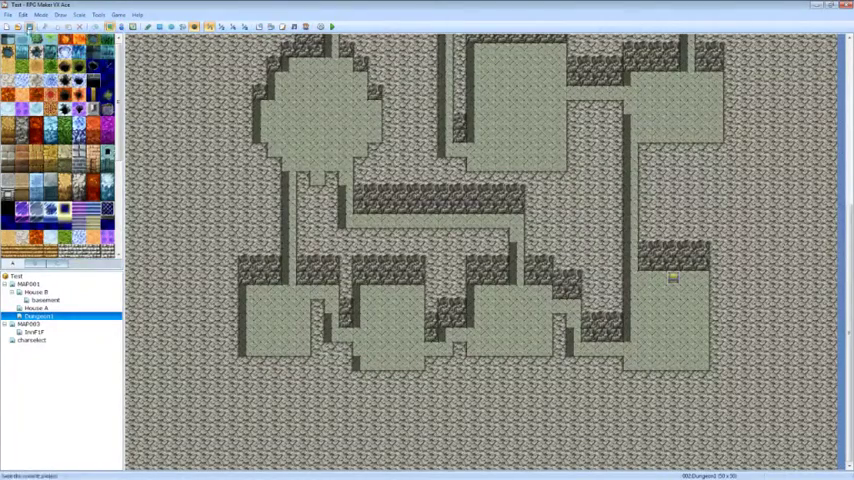